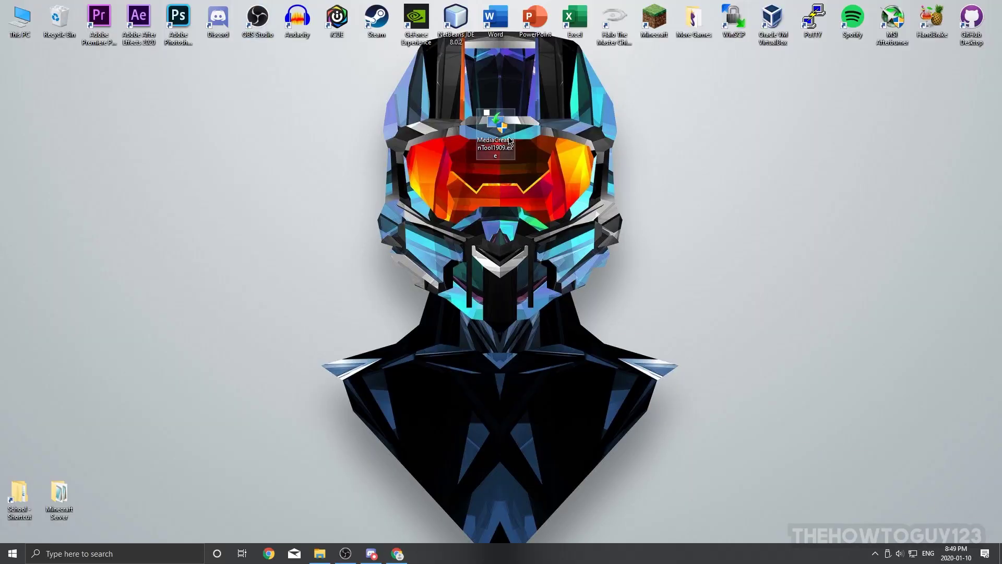
- Launch MediaCreationTool1909.exe, accept the license terms and choose to create installation media for another PC
double_click(501, 129)
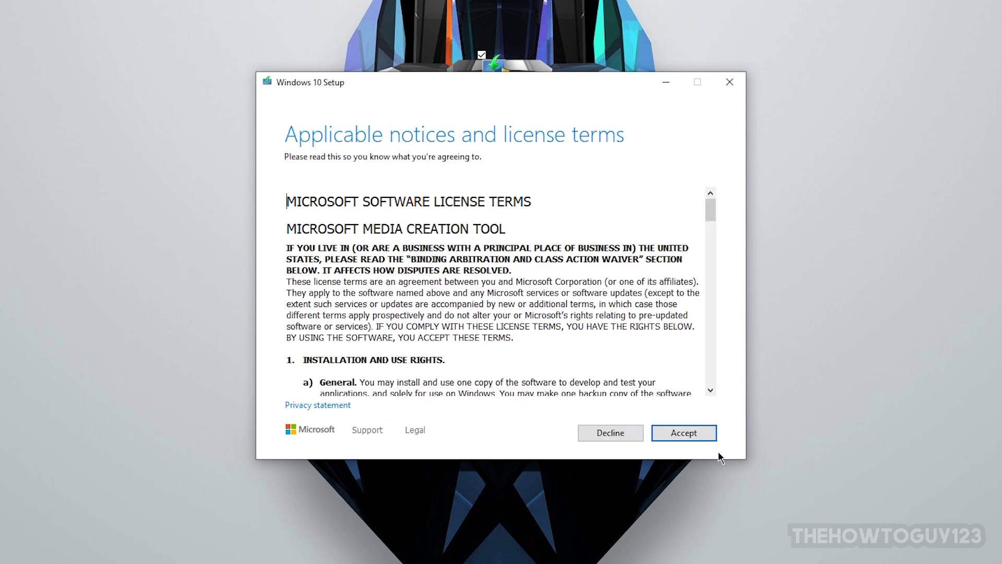
left_click(680, 431)
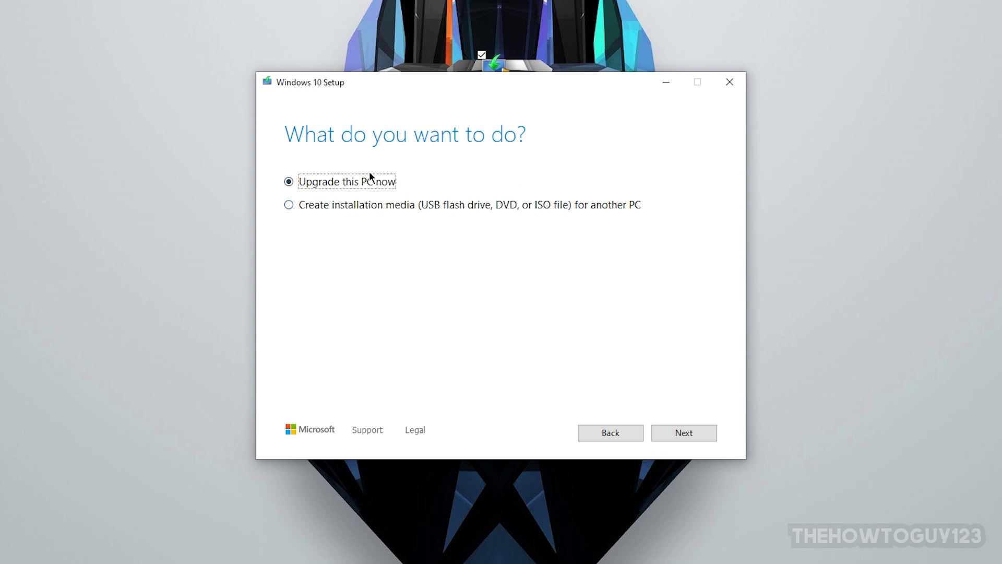
left_click(289, 205)
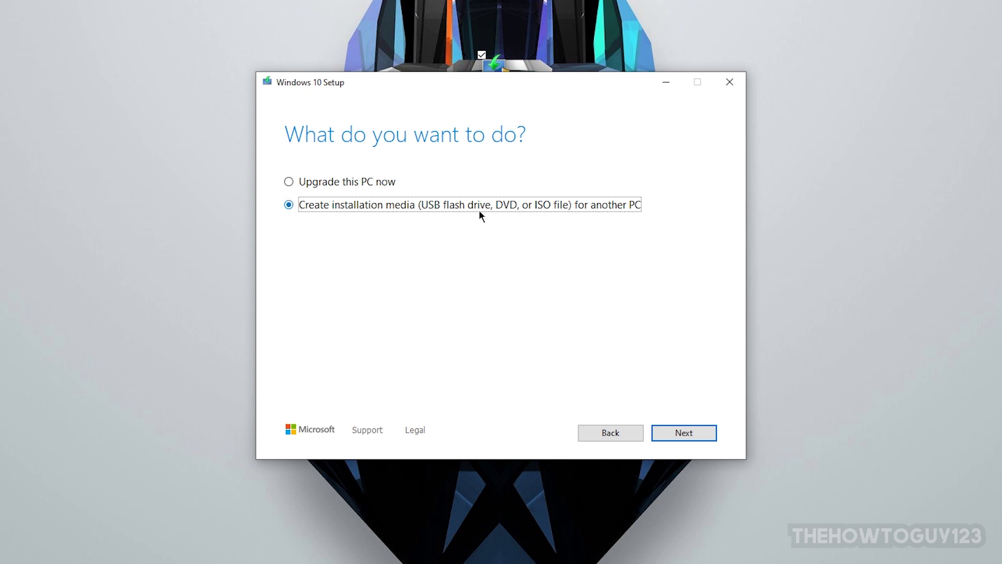
left_click(684, 433)
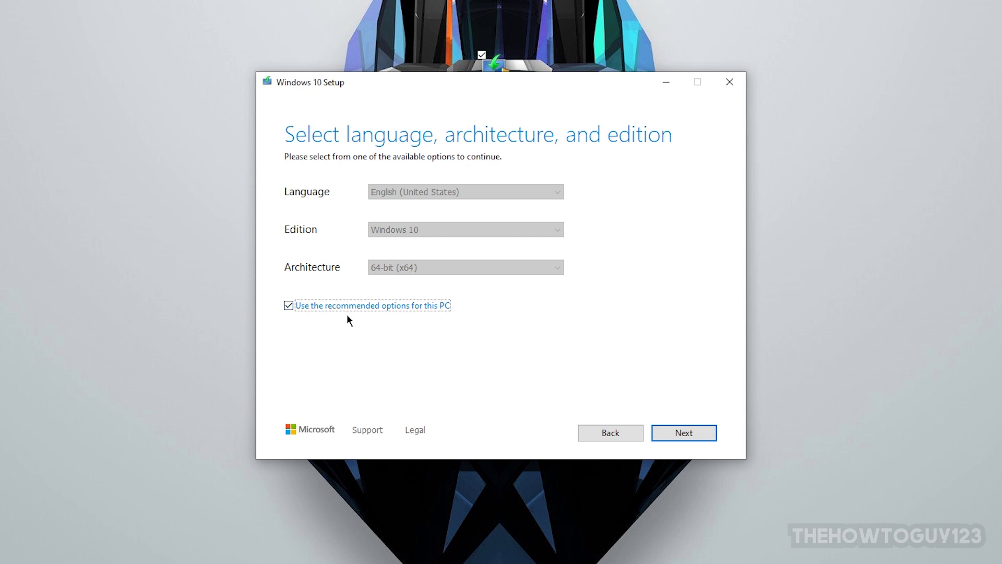
- Turn off the recommended options and confirm English (United States), Windows 10 and 64-bit (x64) for the installation media
left_click(303, 306)
left_click(413, 191)
left_click(414, 190)
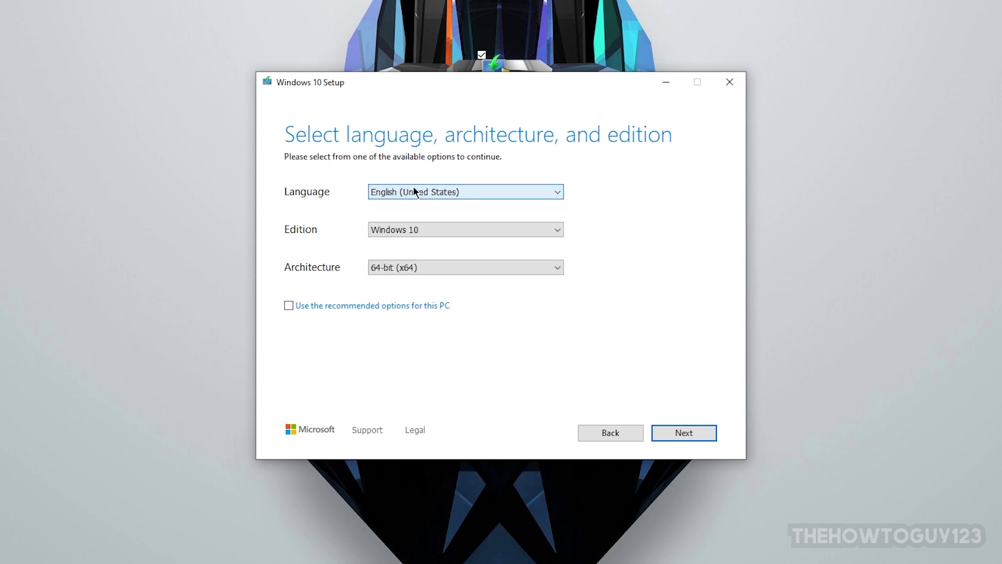
left_click(406, 230)
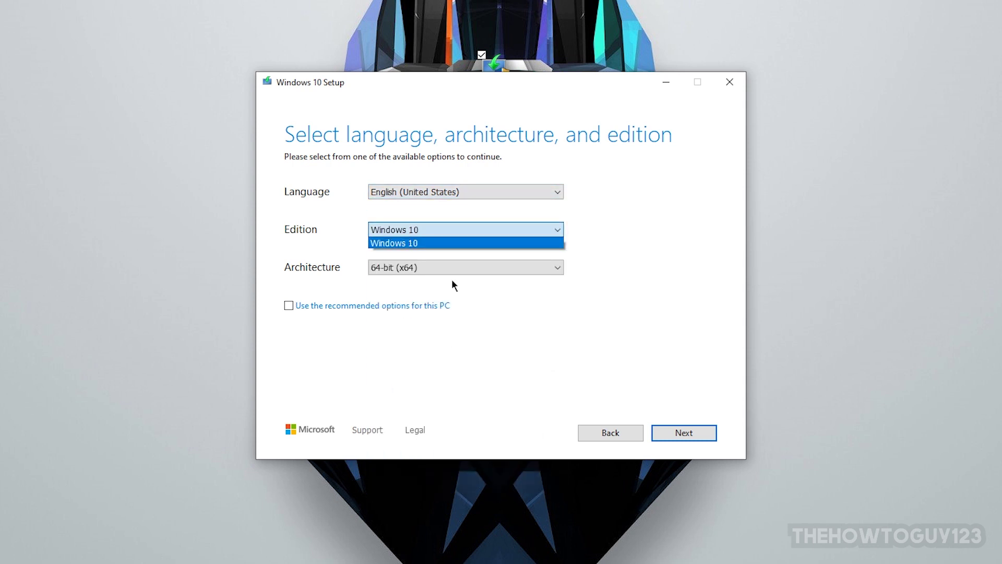
left_click(406, 233)
left_click(406, 268)
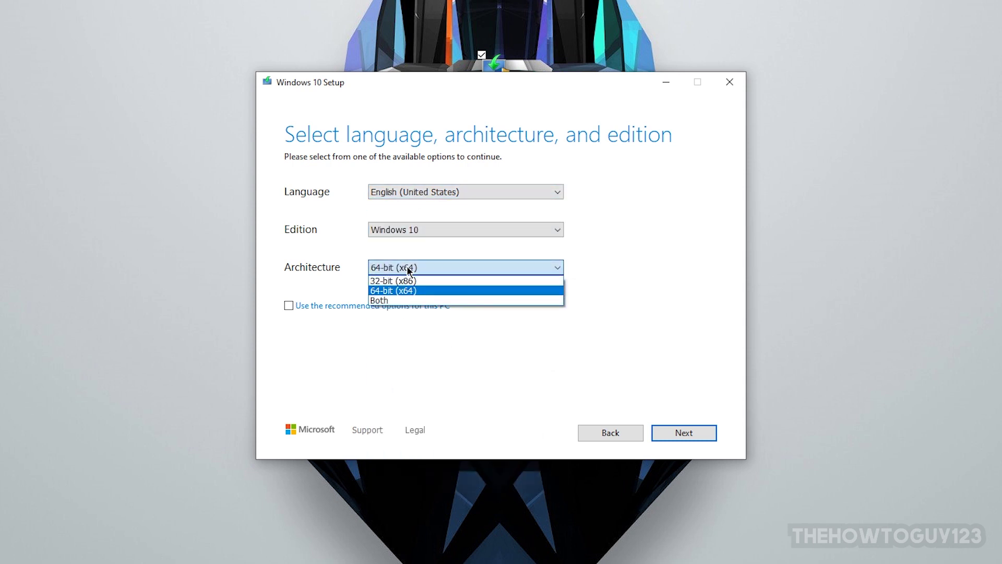
left_click(418, 291)
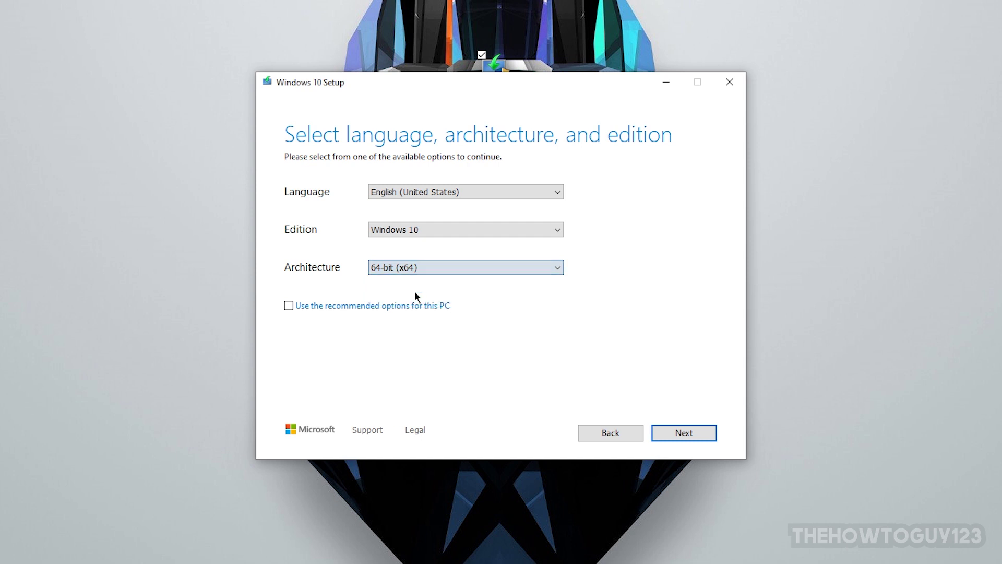
left_click(690, 436)
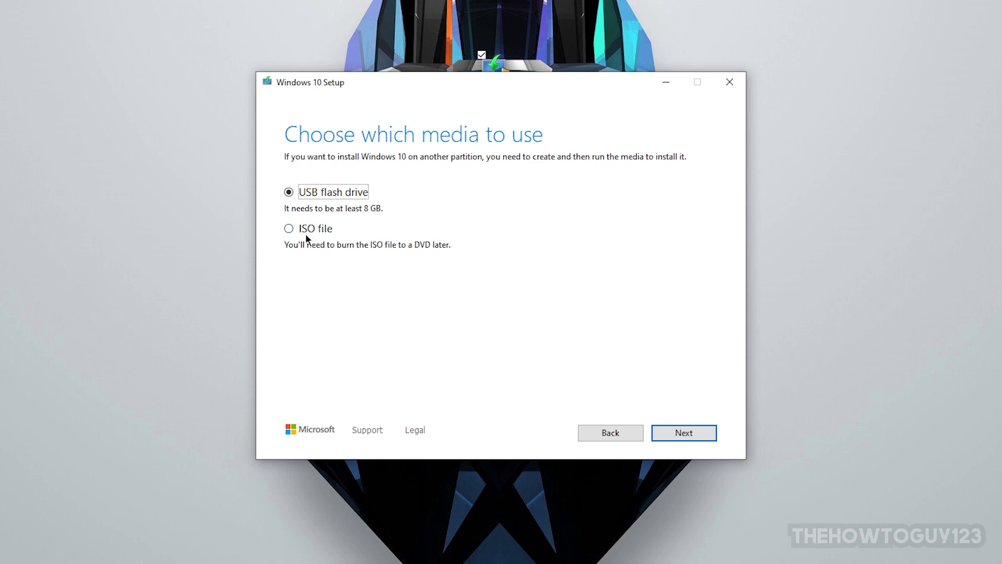
- Create the media as an ISO file saved to the Desktop as Windows.iso, and finish the setup wizard
left_click(316, 231)
left_click(683, 433)
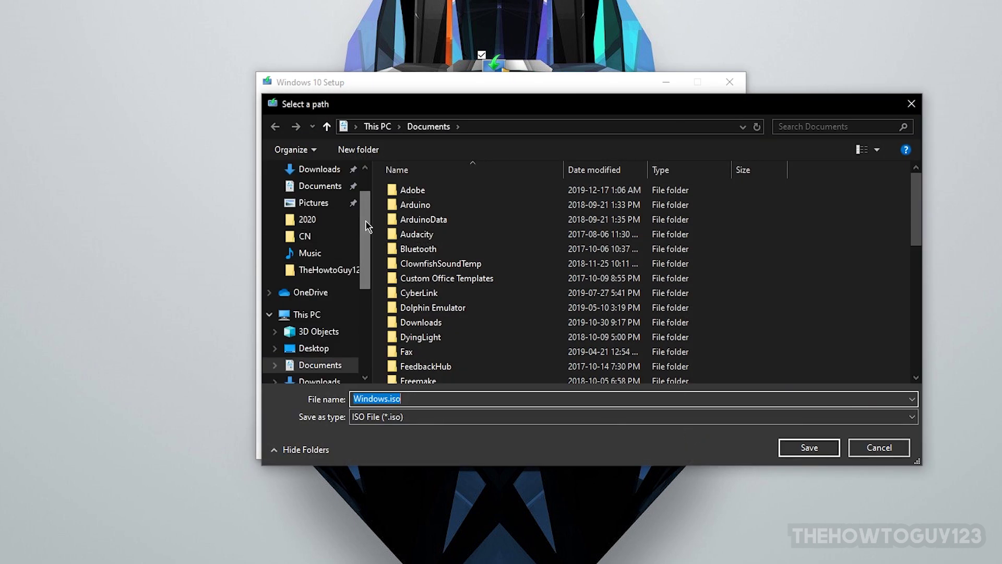
scroll(366, 234, "up", 1)
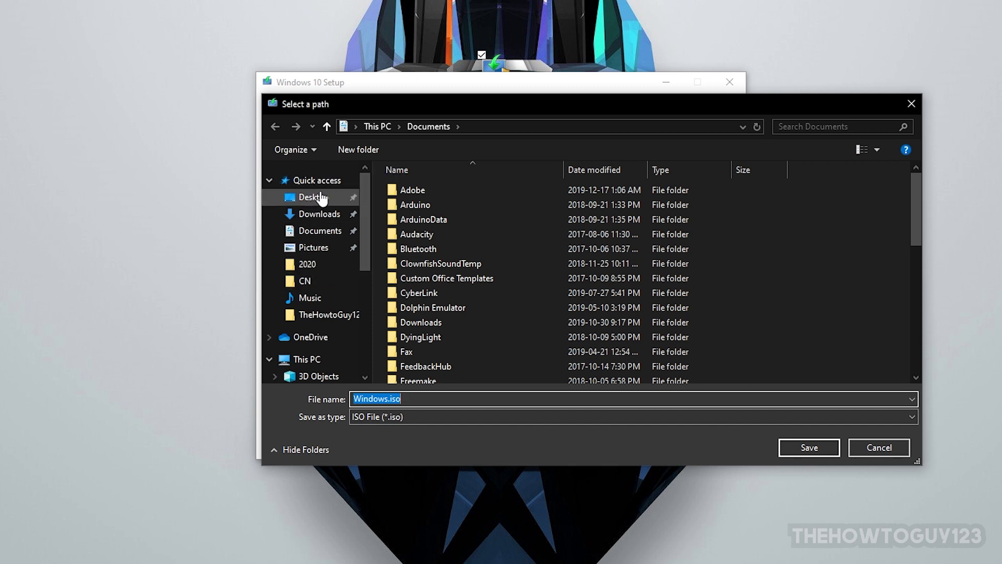
left_click(306, 198)
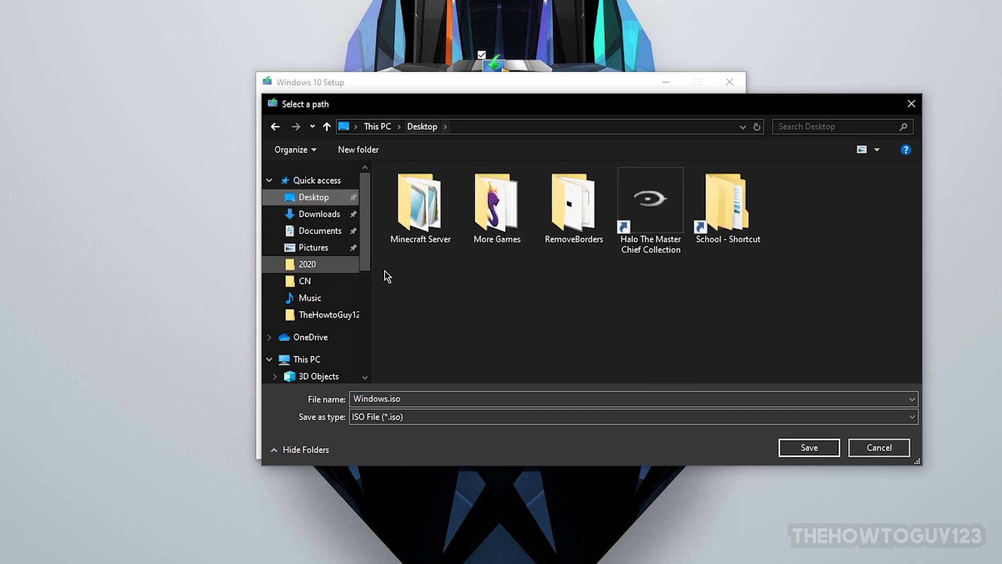
left_click(812, 448)
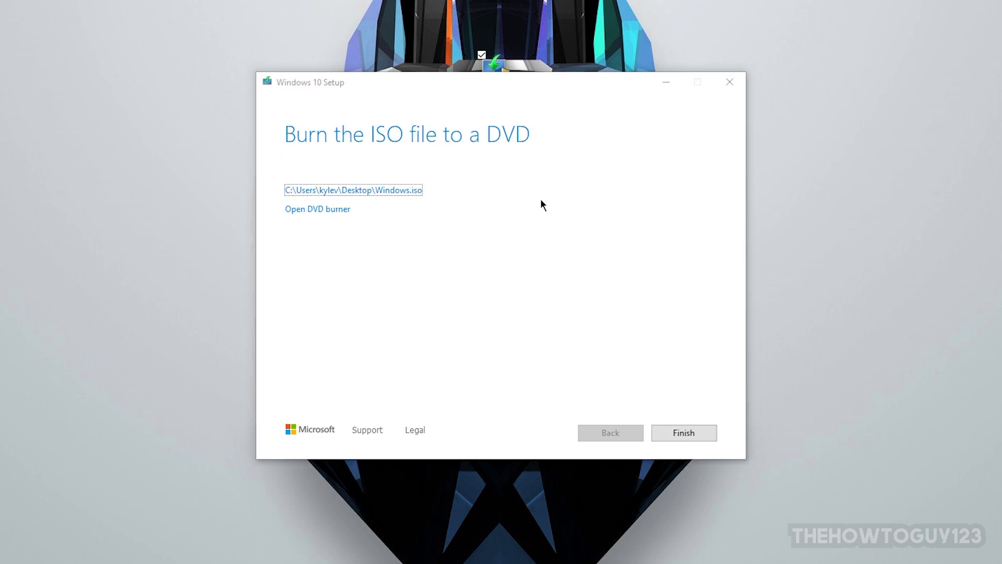
left_click(698, 428)
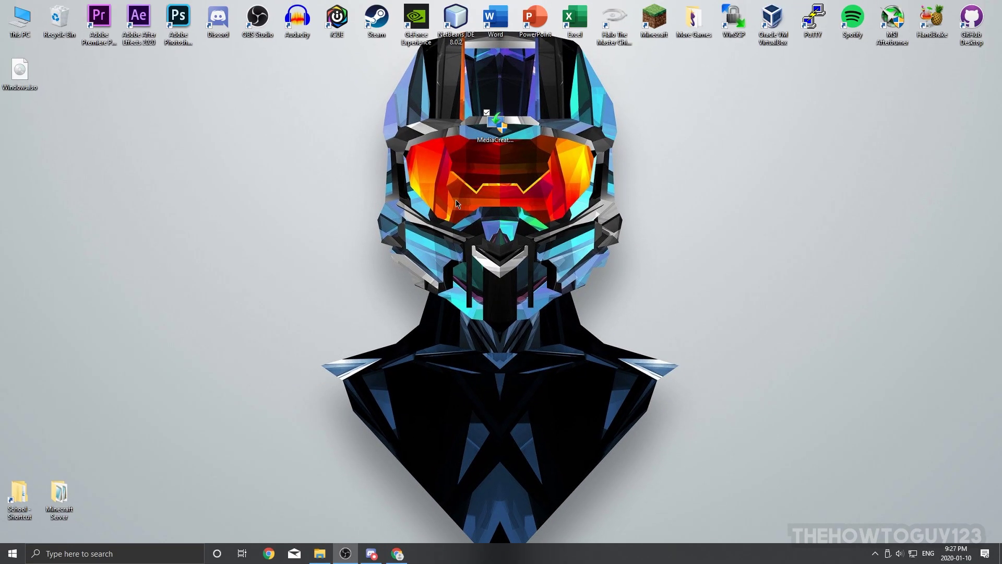
left_click(19, 72)
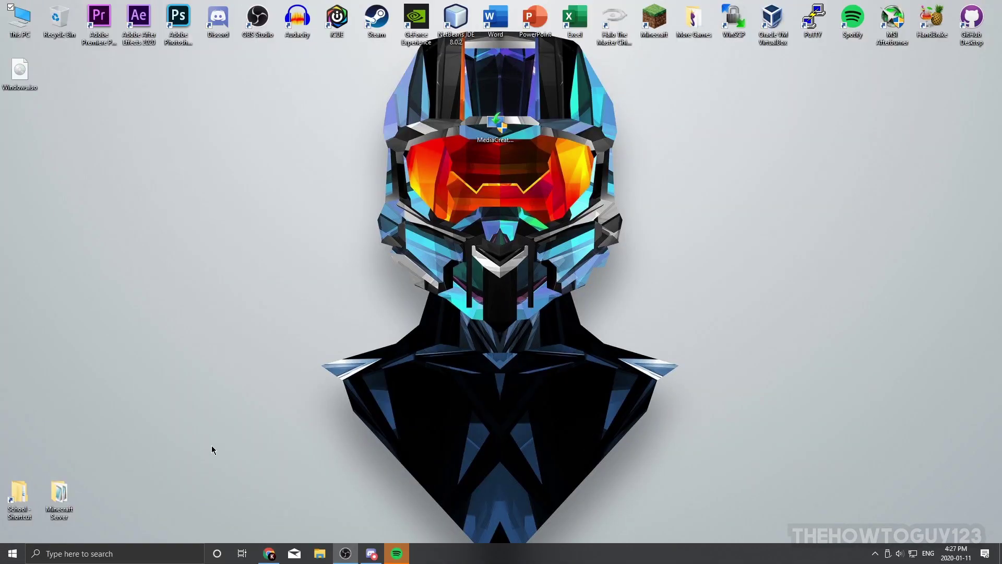
- Open This PC in File Explorer and check the capacity and contents of Local Disk (I:)
left_click(320, 553)
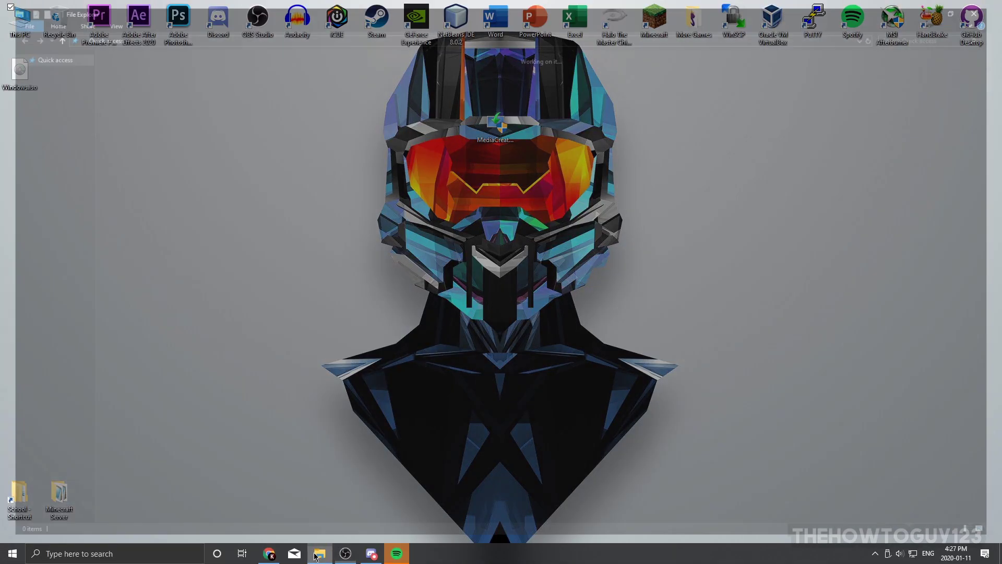
left_click(36, 207)
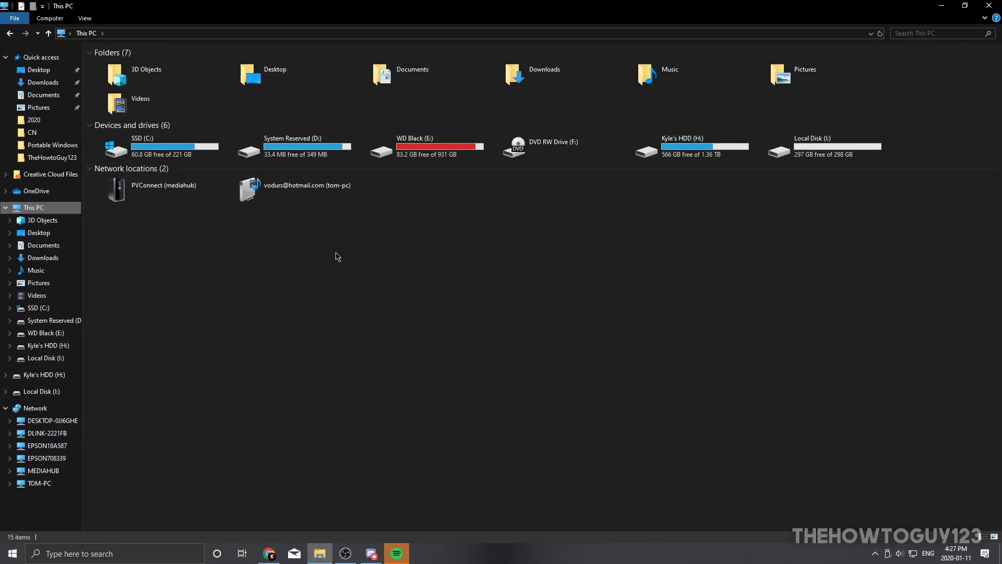
left_click(823, 137)
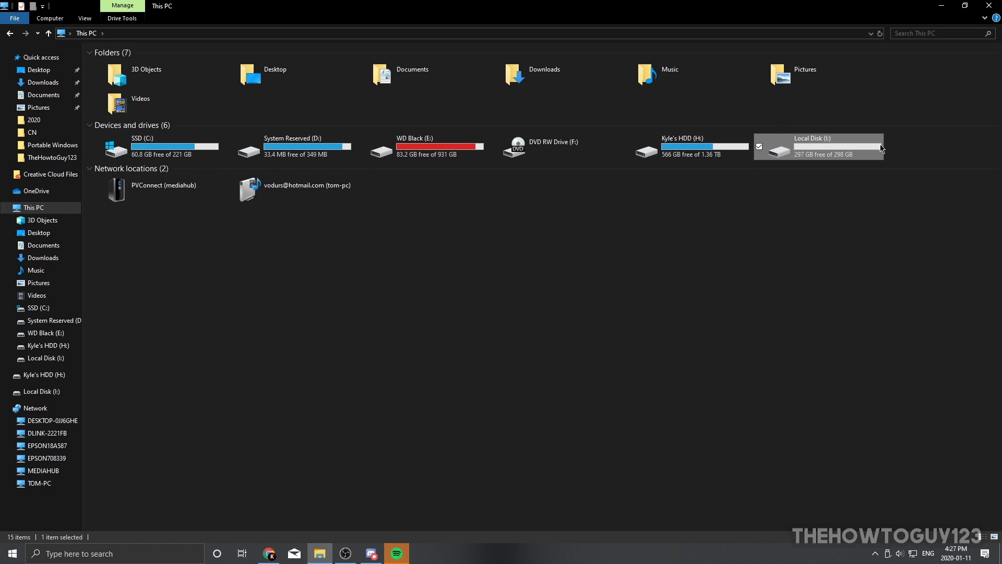
mouse_move(875, 140)
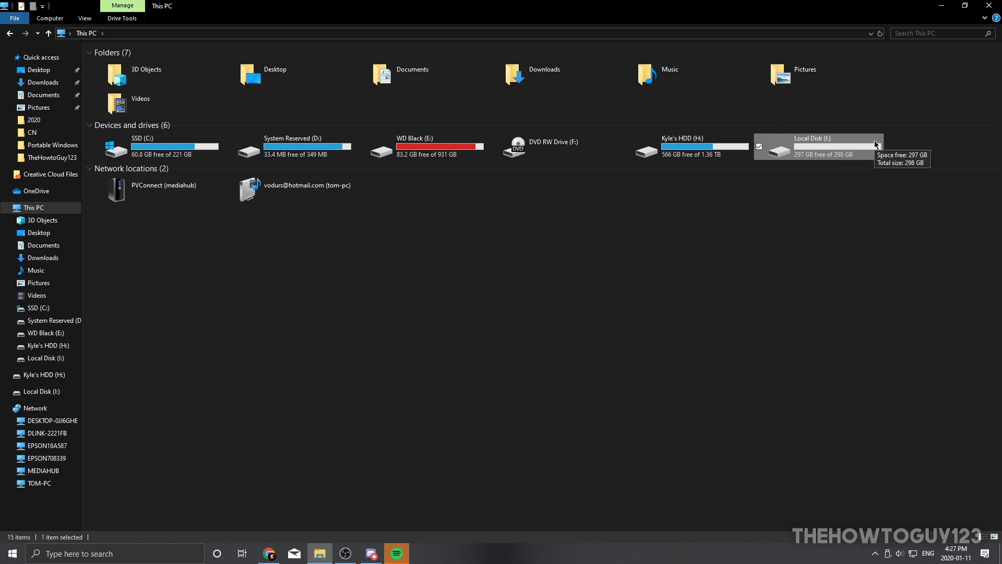
double_click(841, 144)
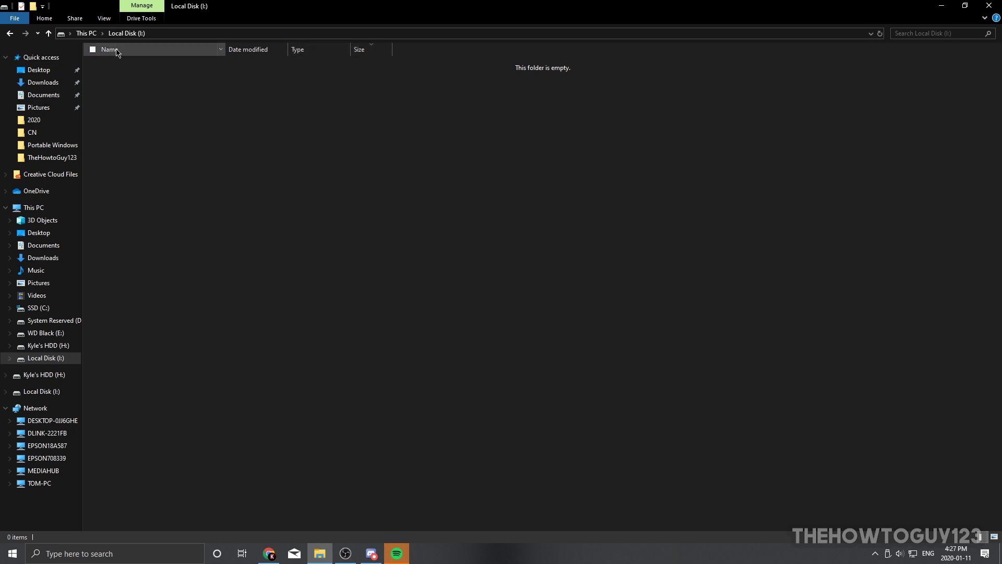
left_click(86, 33)
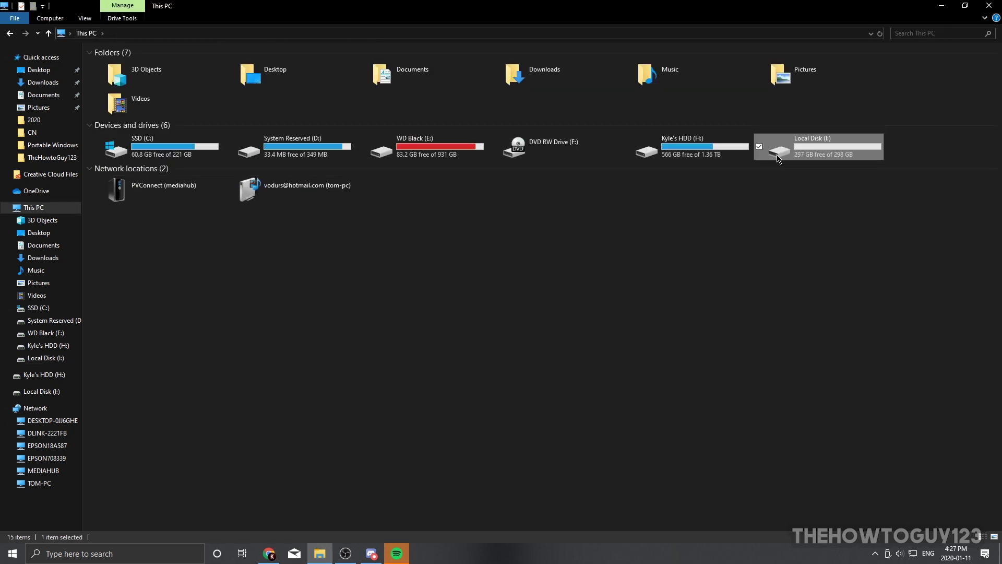
- Quick-format Local Disk (I:) as NTFS with a 4096-byte allocation unit size and no volume label
right_click(778, 158)
left_click(812, 348)
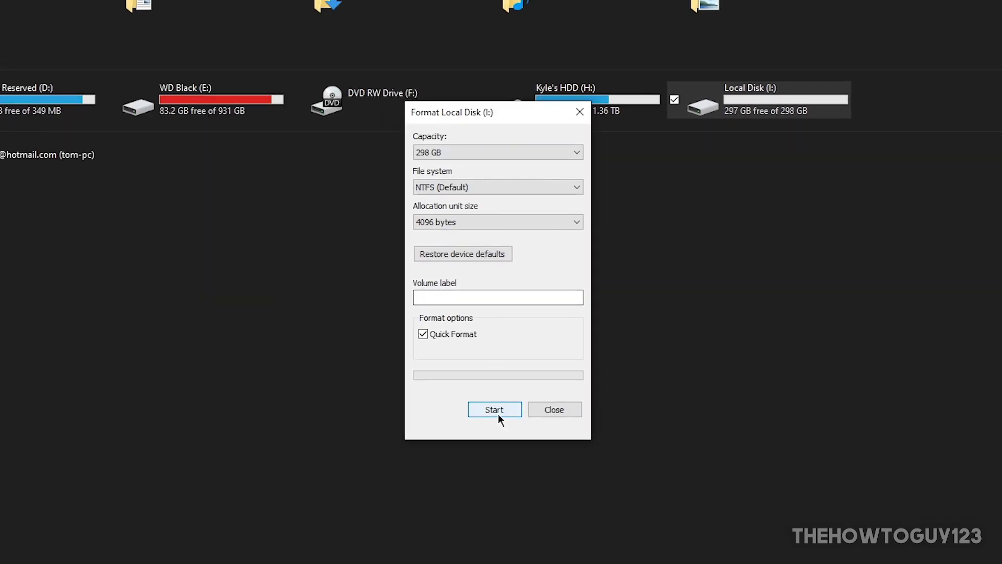
left_click(498, 412)
left_click(347, 288)
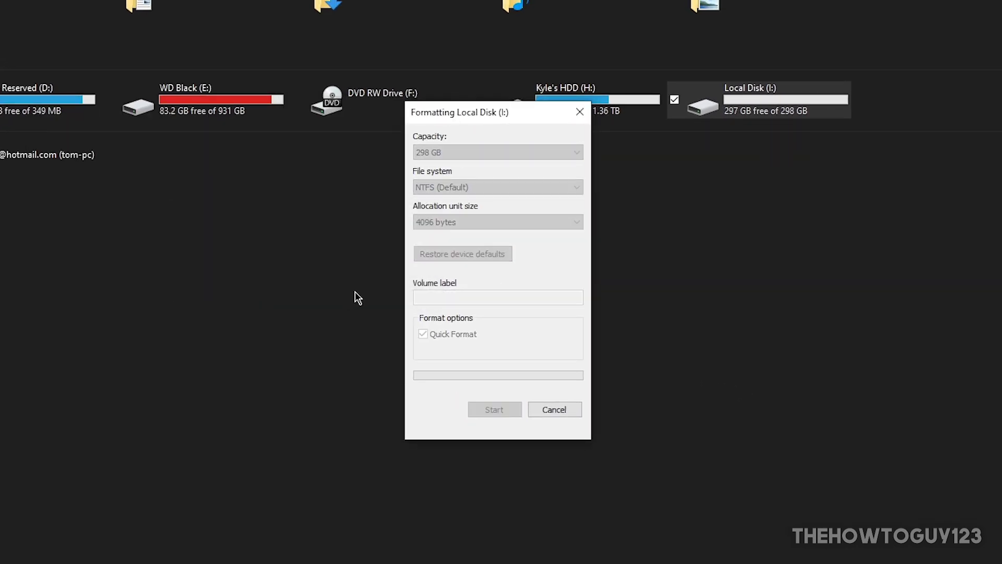
left_click(404, 282)
left_click(586, 112)
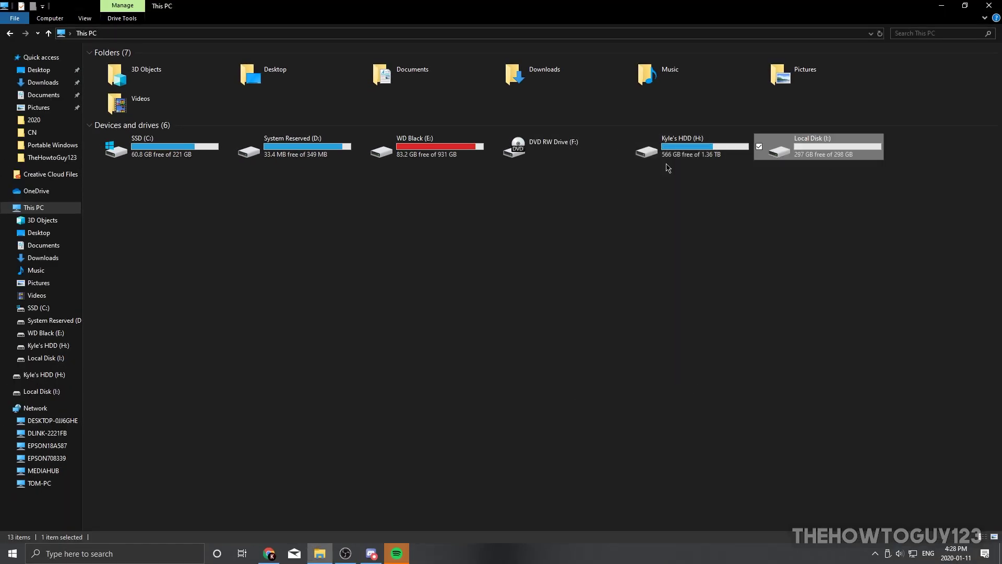
- Switch to Chrome and download WinToUSB_Free.exe version 5.1 from easyuefi.com/wintousb to the Desktop
key("super+d")
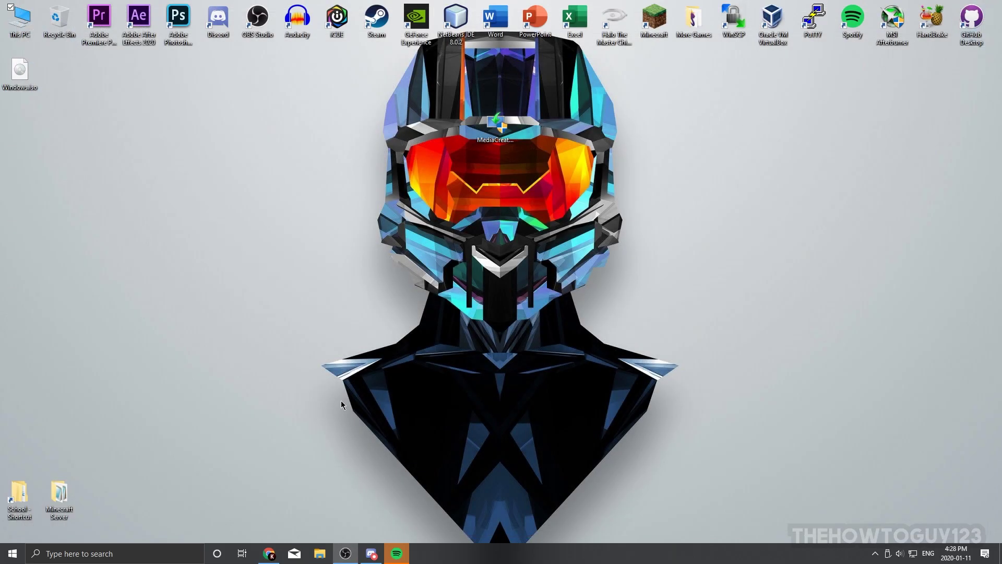
left_click(269, 553)
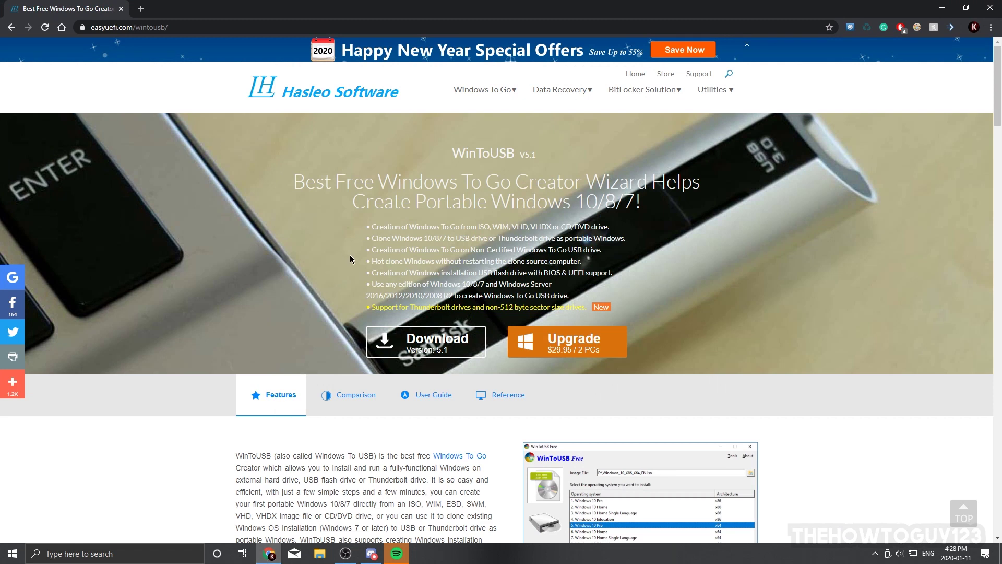
left_click(91, 29)
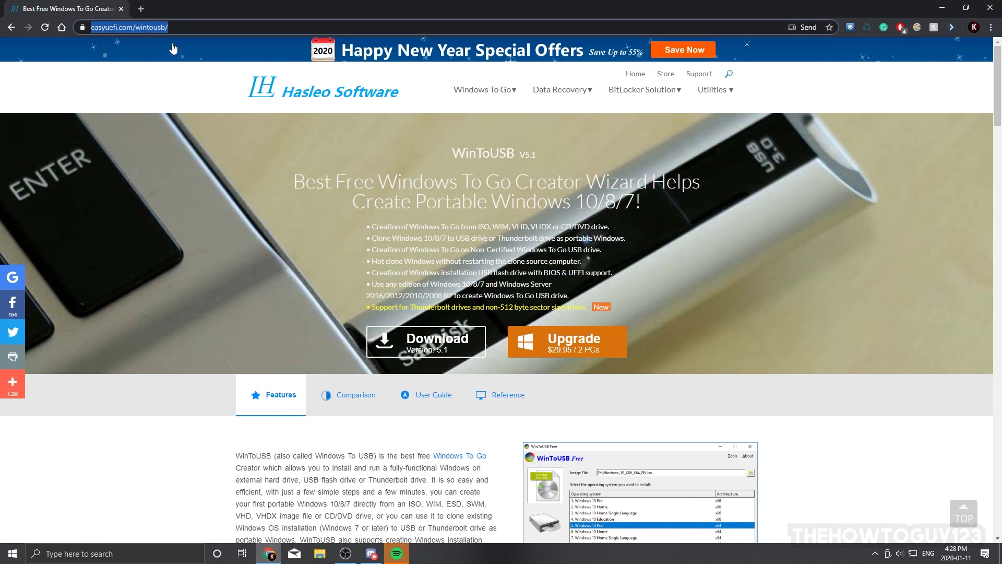
left_click(182, 84)
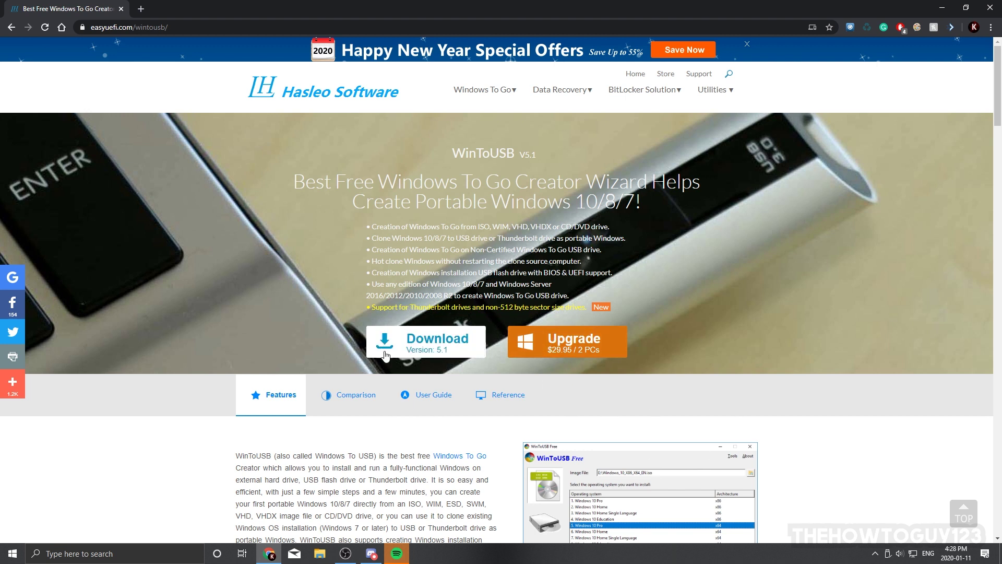
left_click(423, 345)
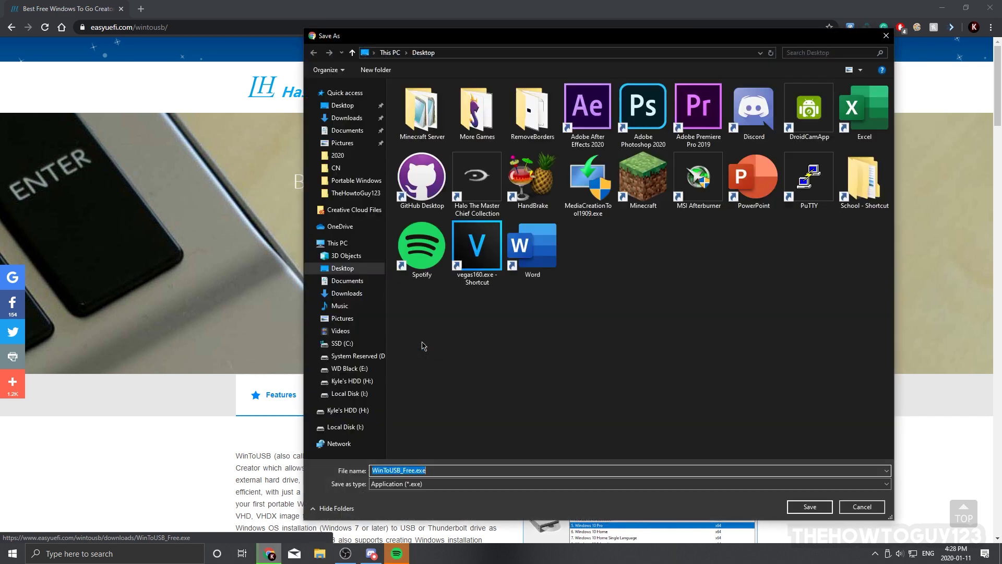
left_click(810, 506)
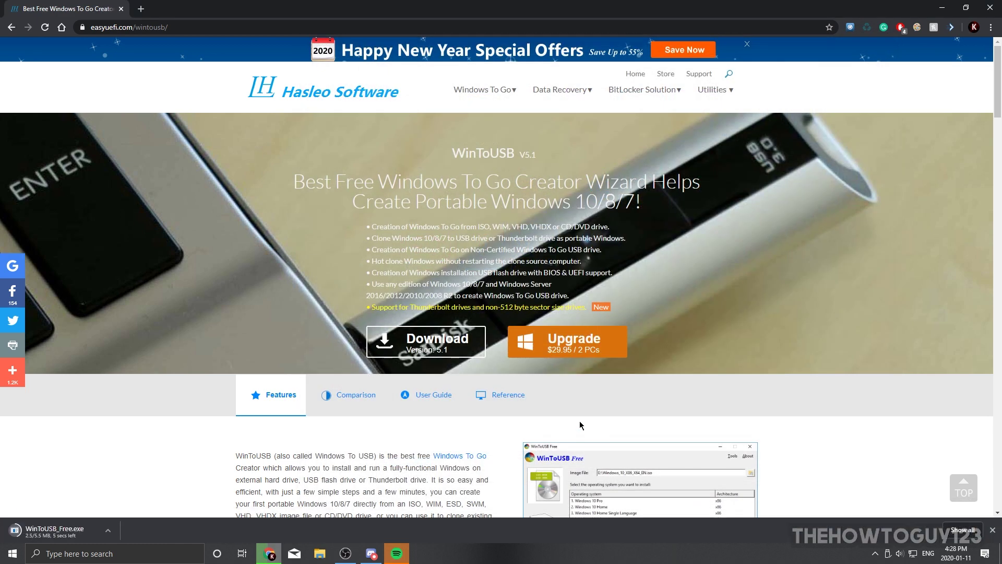
- Install WinToUSB into C:\Program Files\Hasleo\WinToUSB, accepting the licence and the existing folder, with a desktop shortcut
left_click(64, 532)
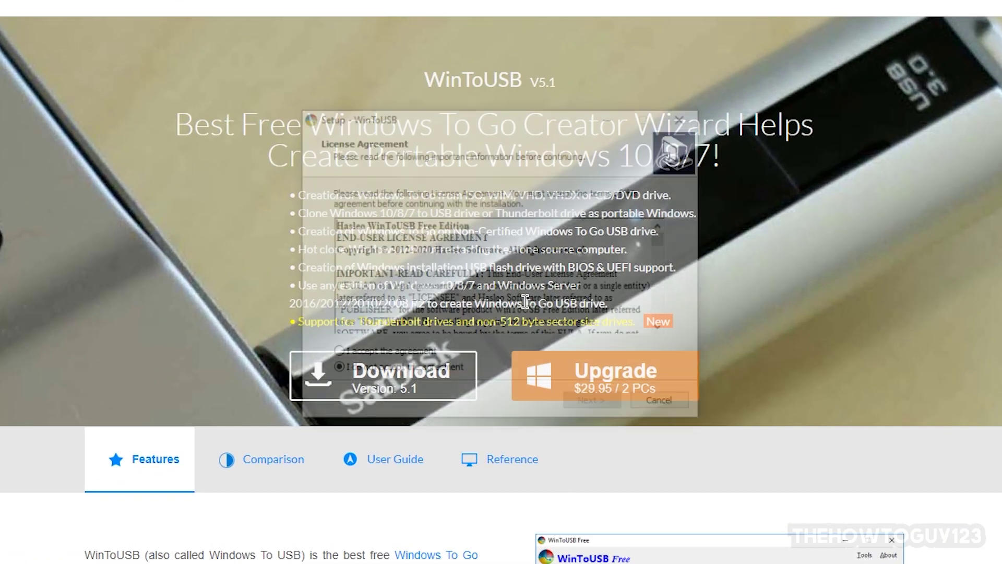
left_click(393, 356)
left_click(595, 404)
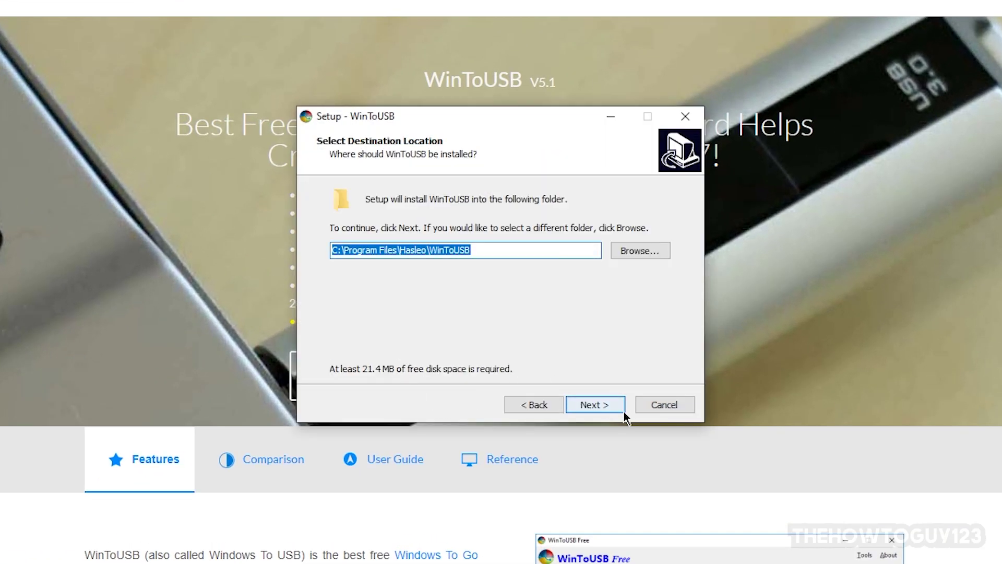
left_click(603, 406)
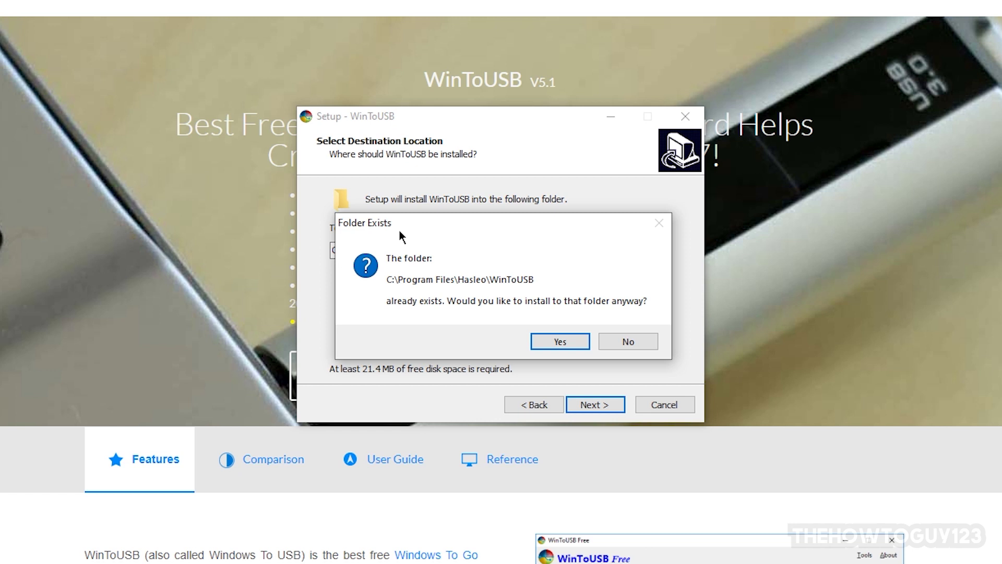
left_click(549, 343)
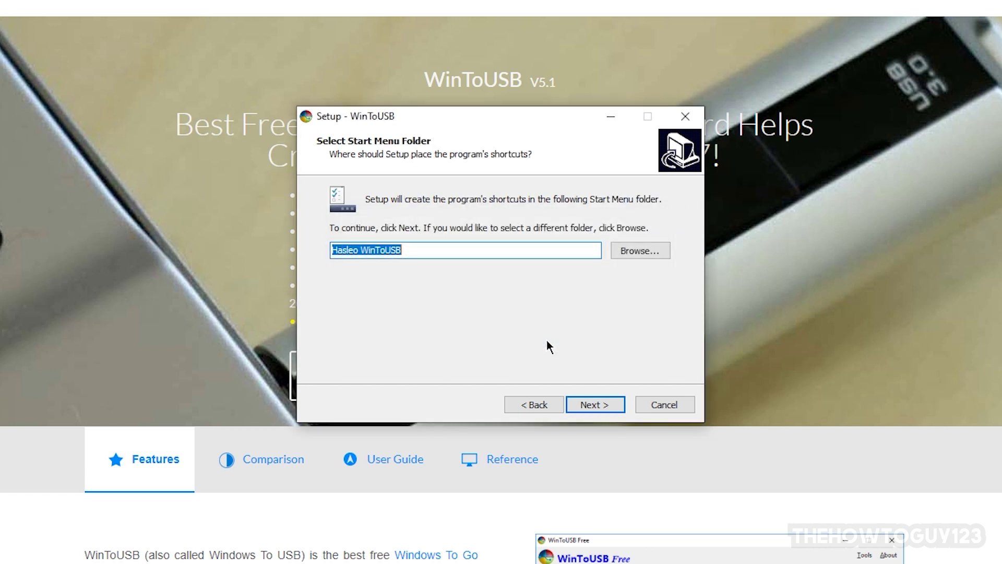
left_click(594, 406)
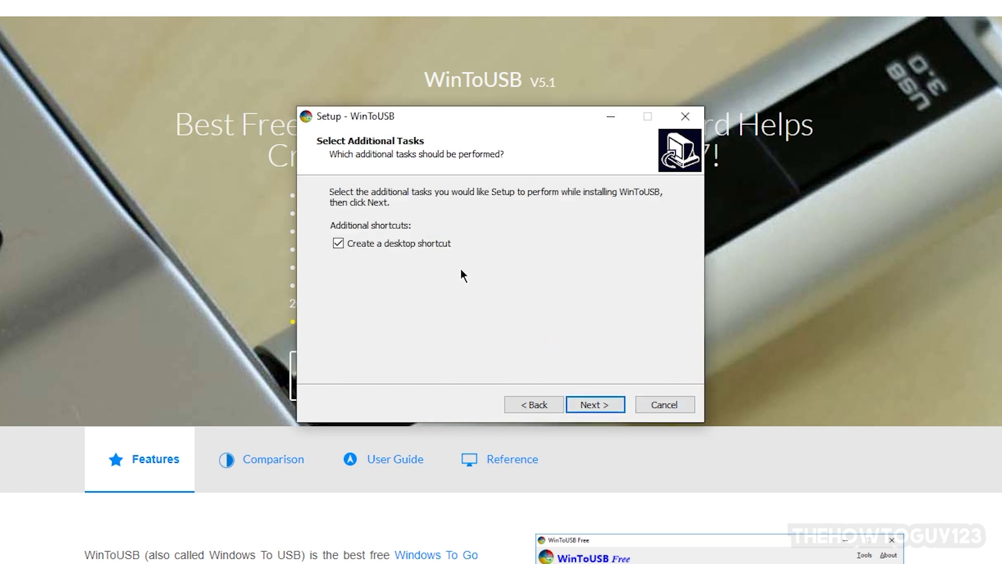
left_click(612, 406)
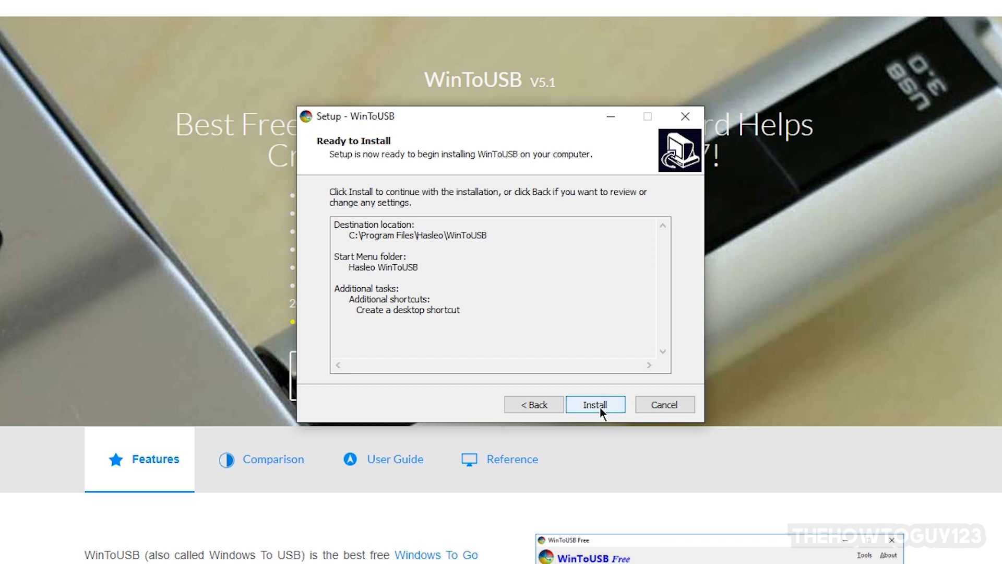
left_click(600, 407)
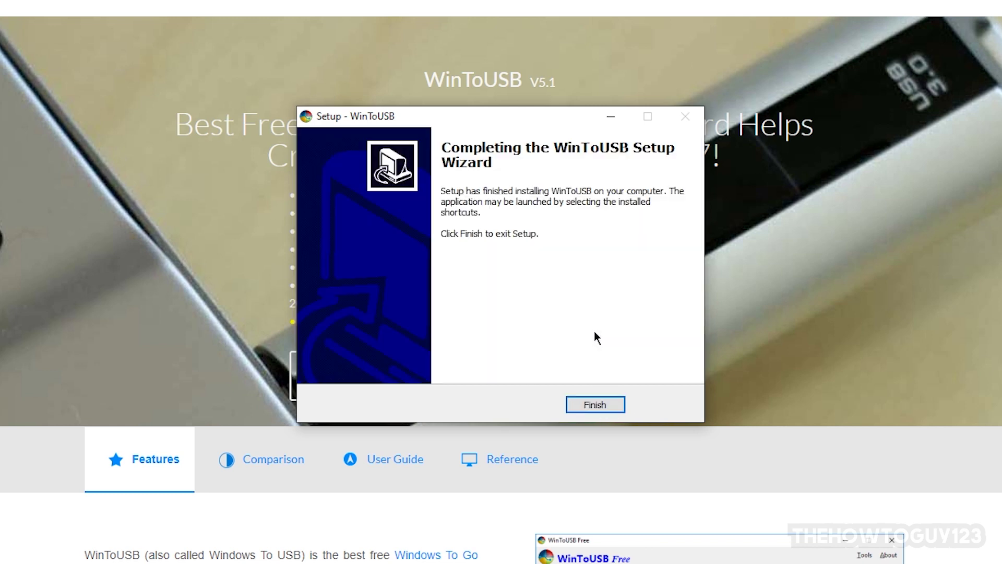
left_click(575, 403)
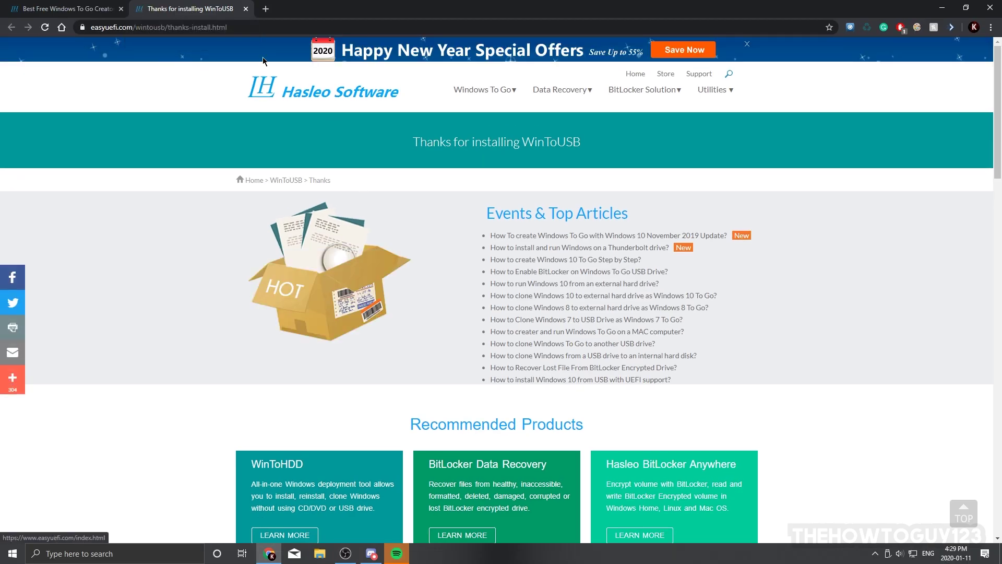
- Close Chrome, move the WinToUSB installer to the Recycle Bin, and place the Hasleo WinToUSB shortcut beside Windows.iso on the desktop
scroll(365, 249, "down", 3)
scroll(288, 101, "up", 3)
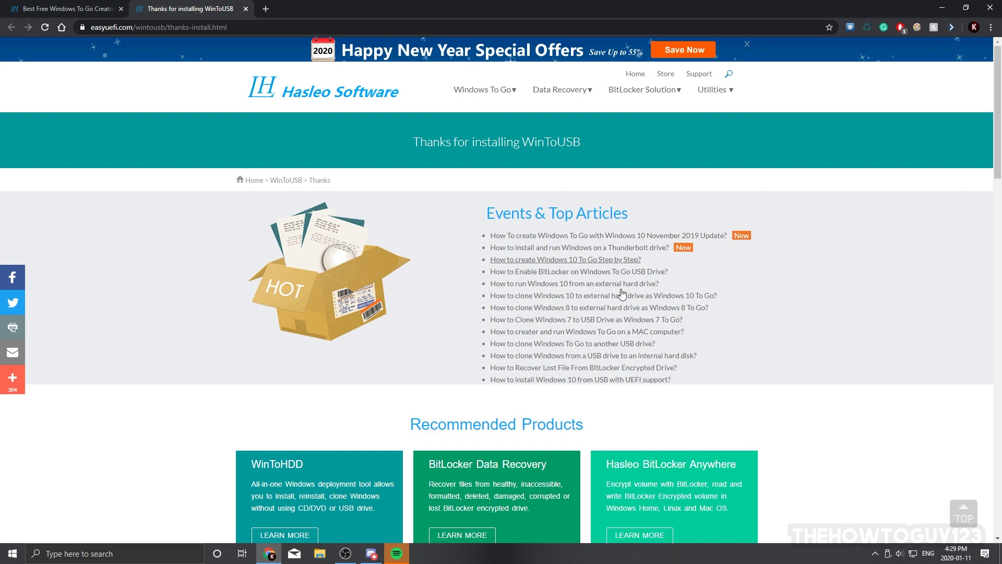
left_click(990, 8)
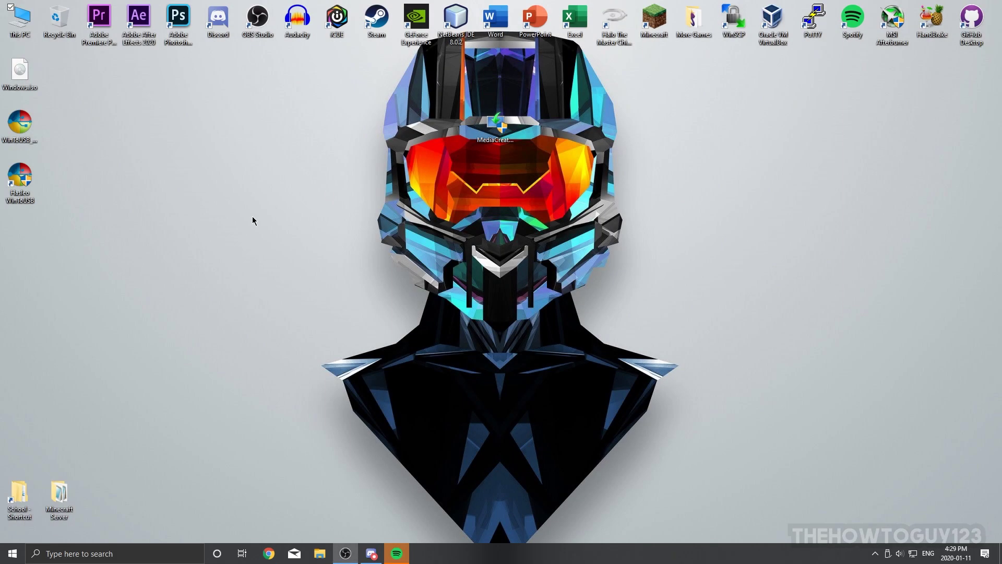
left_click_drag(28, 125, 59, 26)
left_click_drag(21, 175, 67, 73)
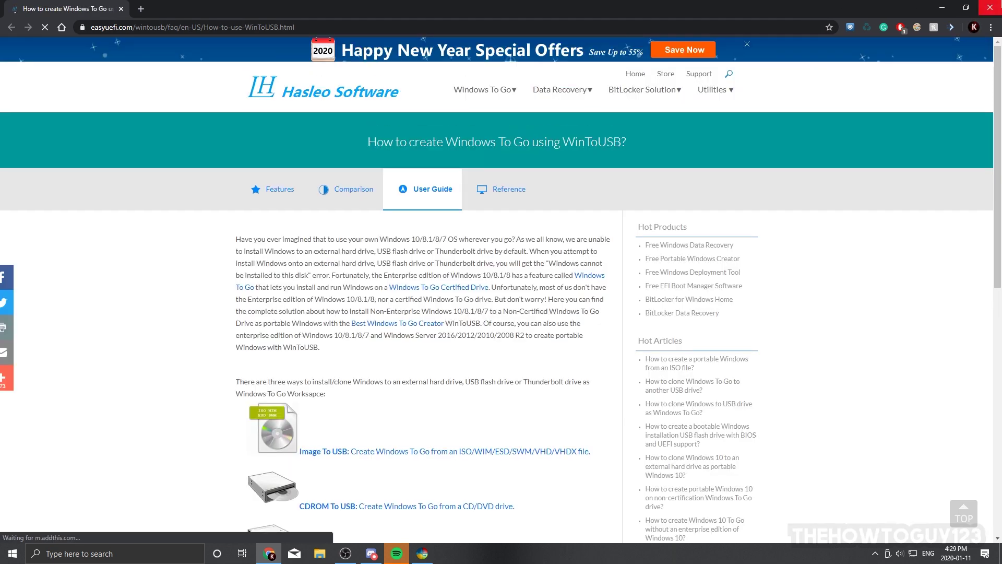
- Close the online guide, switch to WinToUSB, and load Windows.iso from the Desktop as the image file
left_click(990, 8)
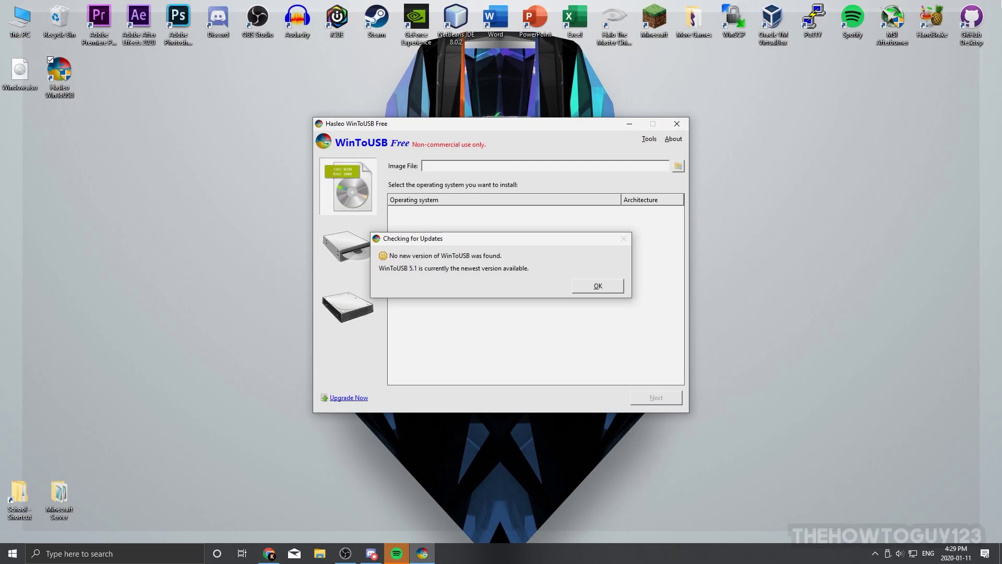
left_click_drag(401, 239, 389, 229)
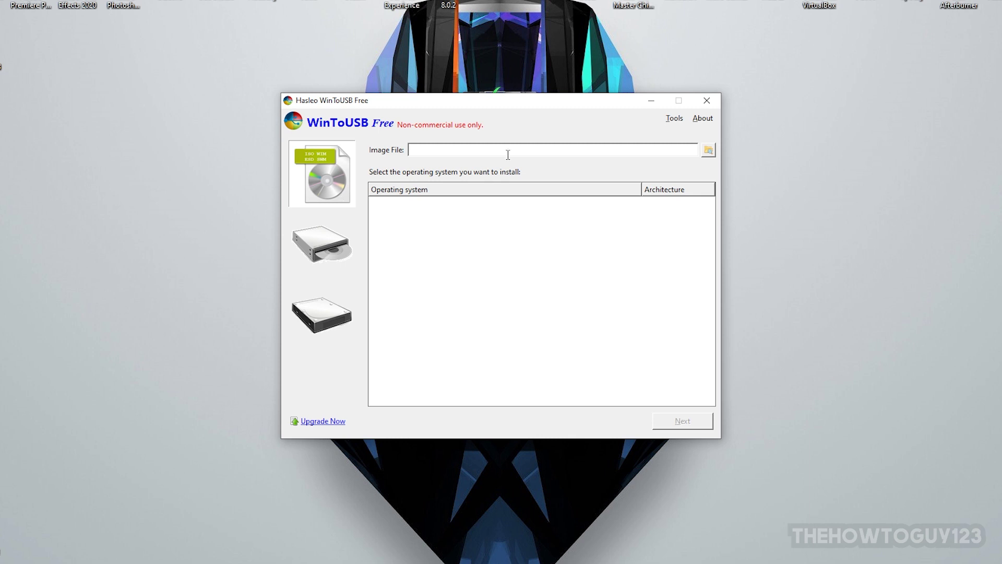
left_click(709, 152)
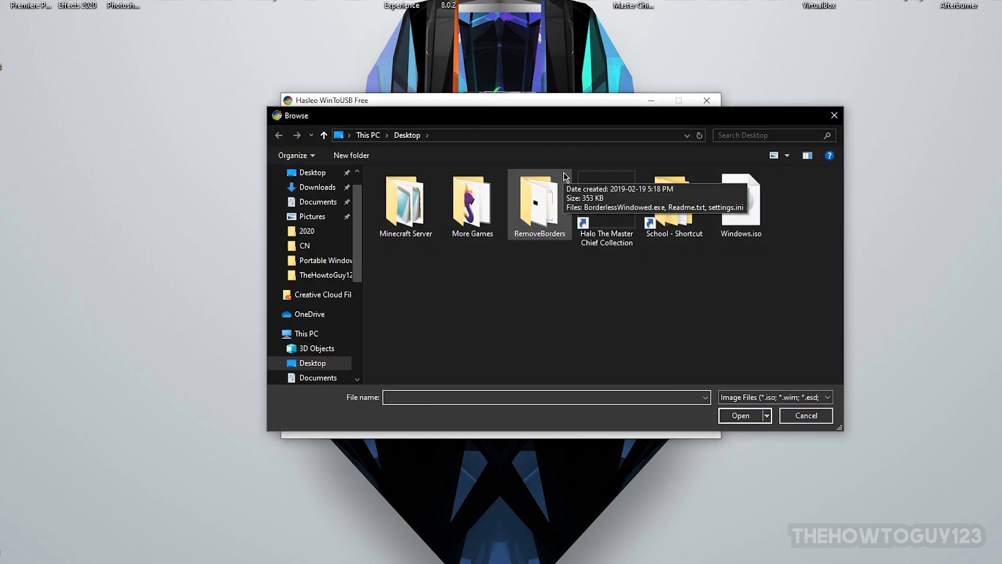
left_click(713, 230)
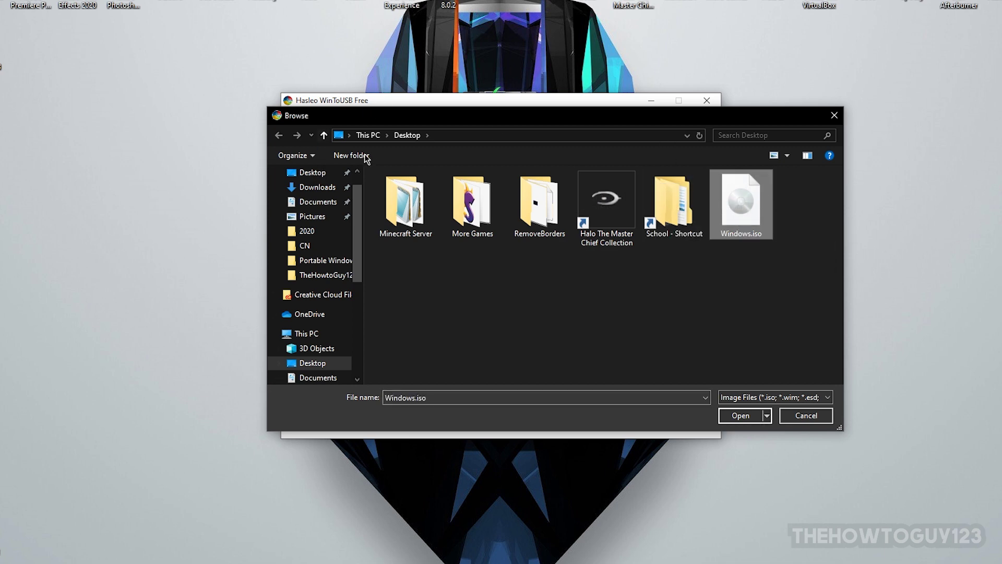
left_click(741, 416)
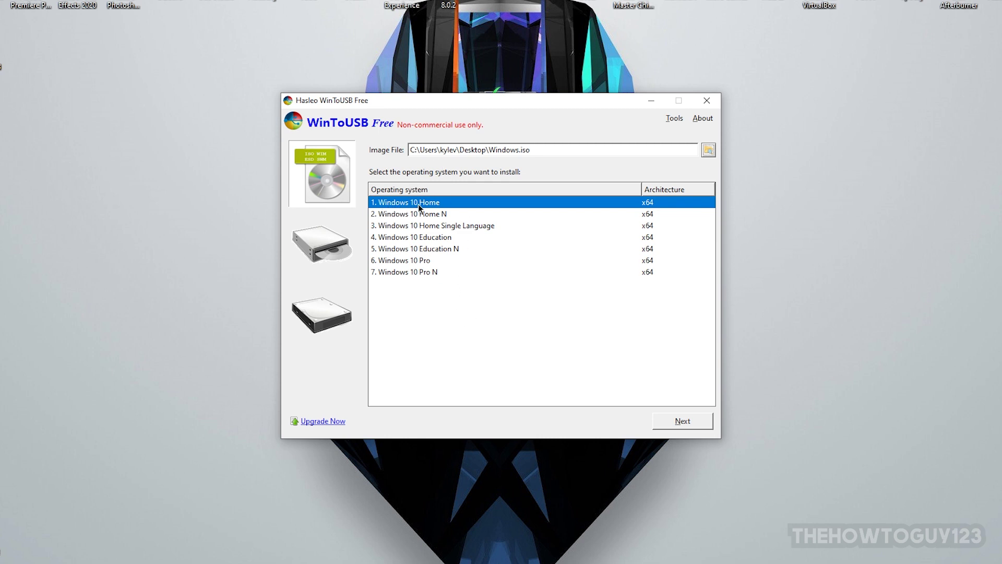
- Try to proceed with Windows 10 Pro as the operating system to install
left_click(413, 261)
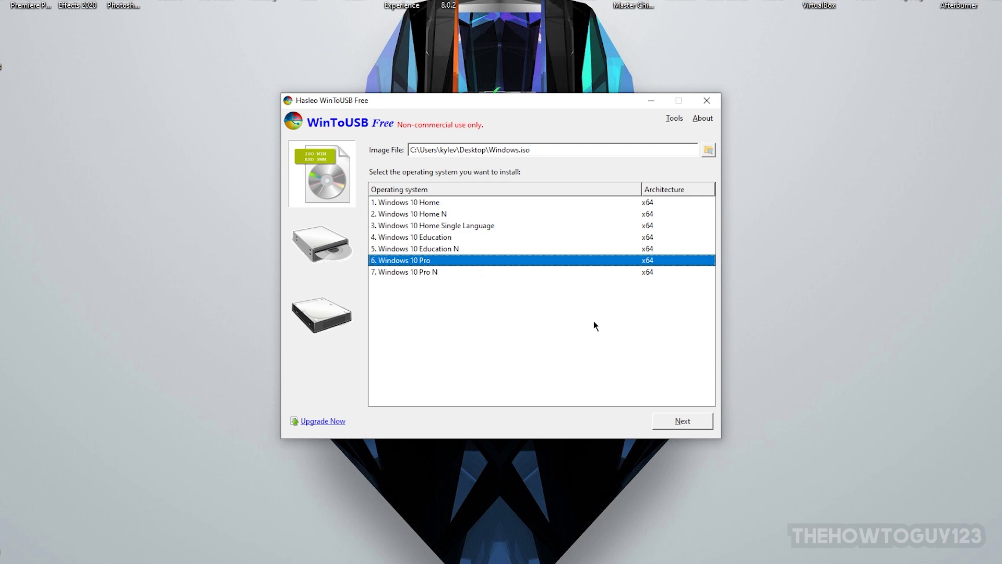
left_click(686, 423)
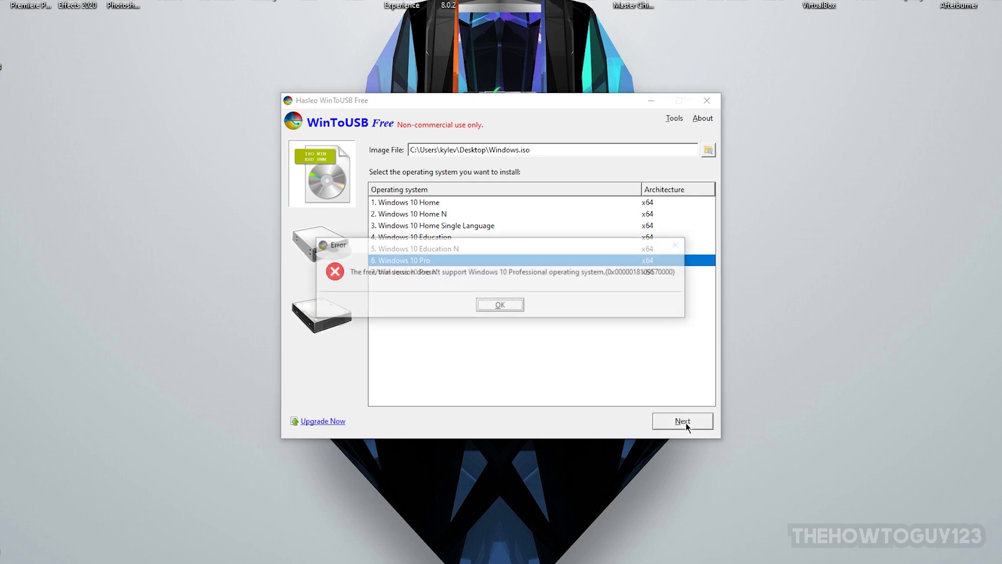
left_click(500, 306)
- Look through the listed editions, choose Windows 10 Home x64 as the operating system to install, and continue to the destination selection
left_click(403, 203)
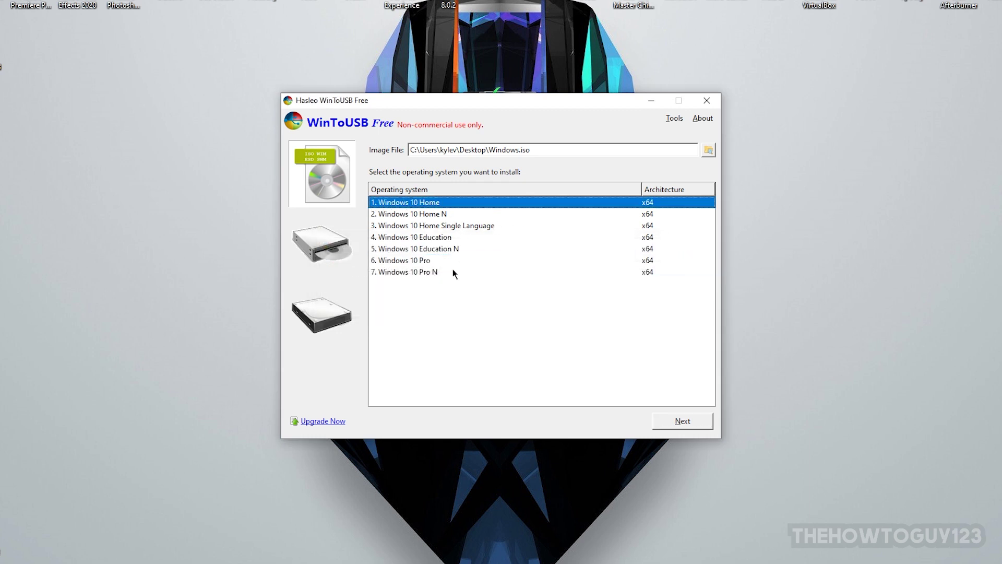
key("Down")
key("Down")
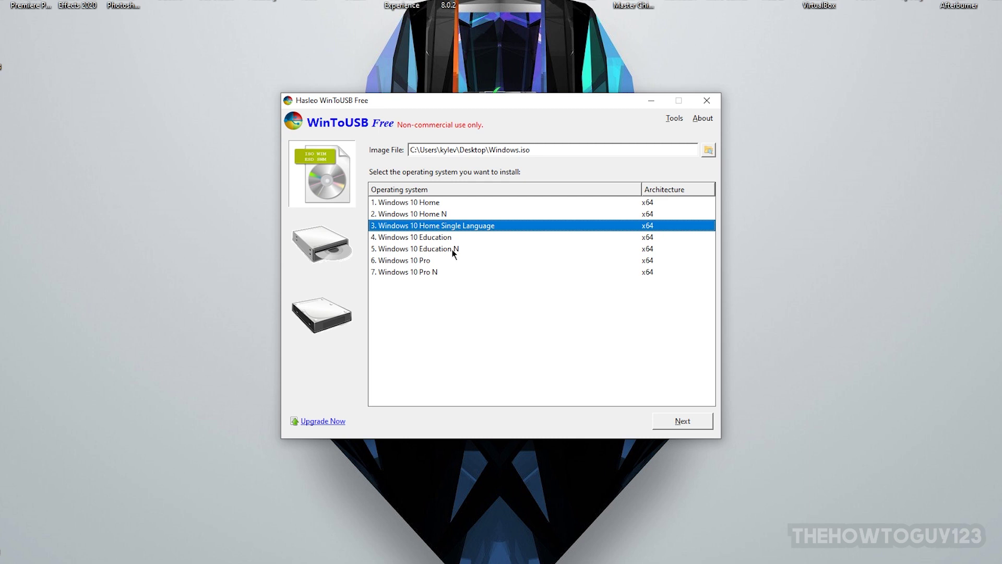
key("Down")
key("Down")
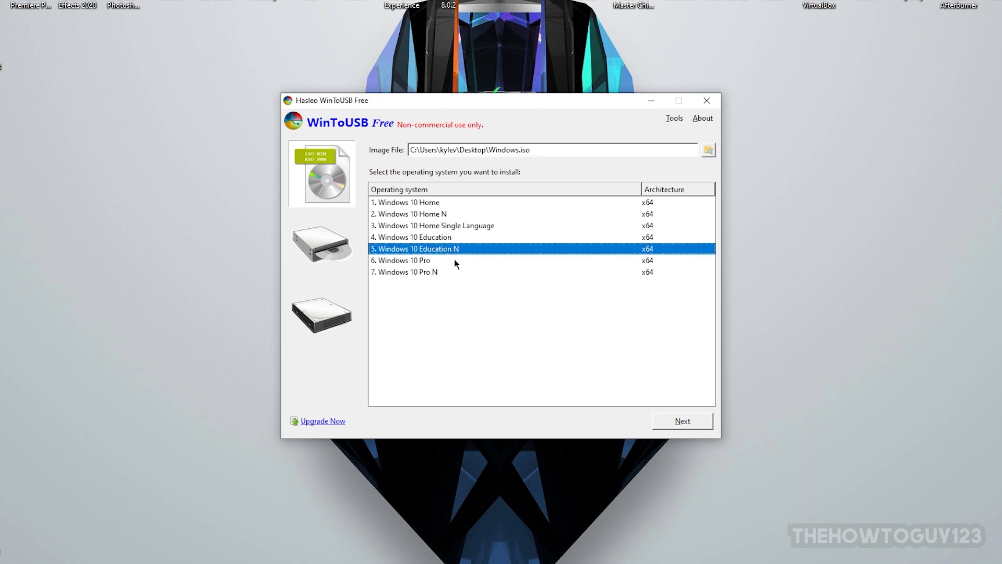
left_click(445, 217)
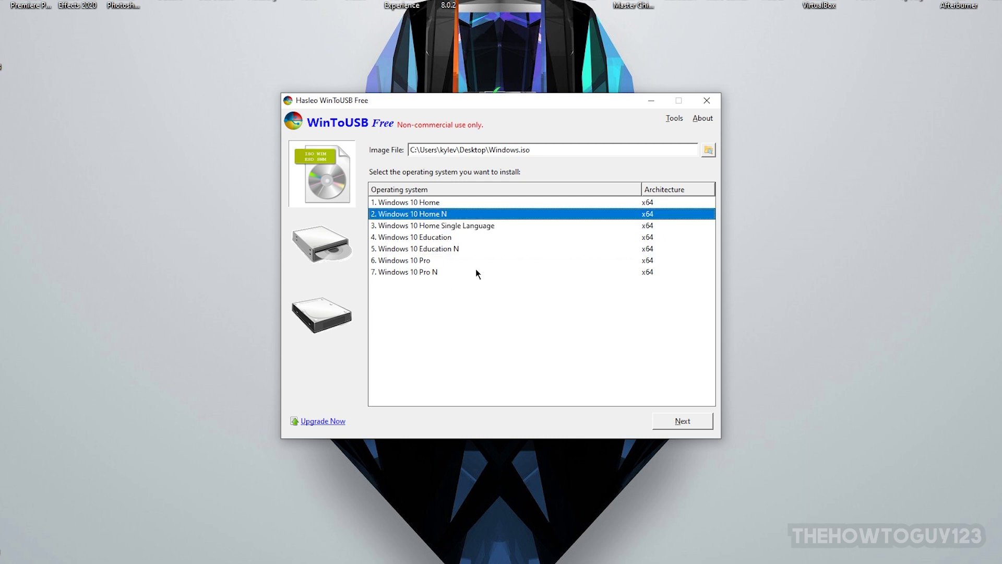
left_click(432, 203)
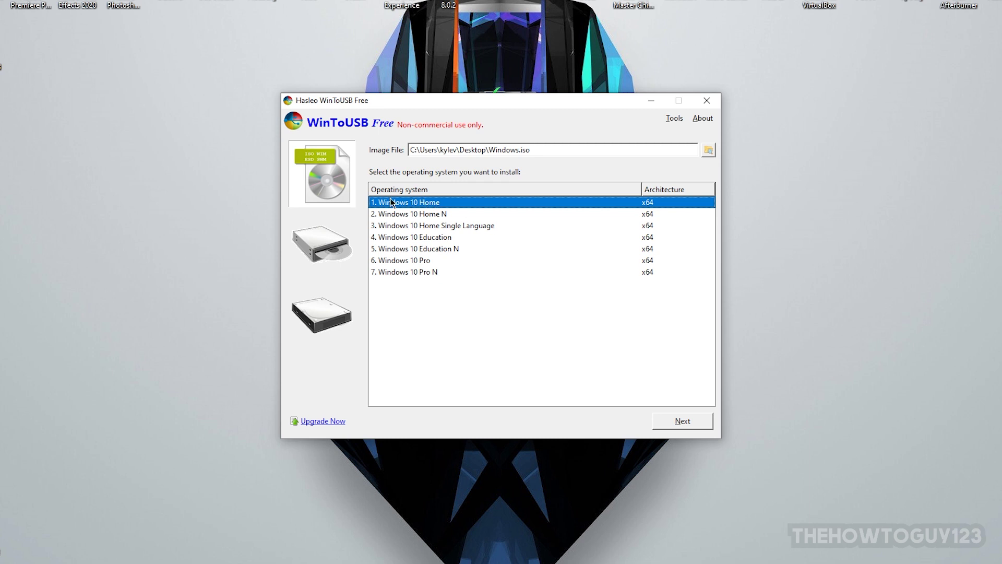
left_click(687, 421)
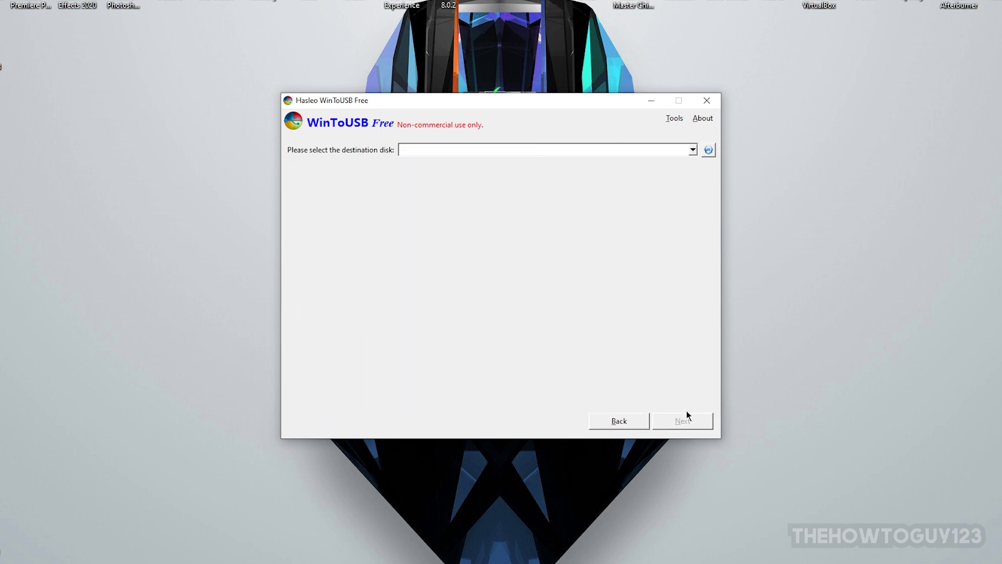
- Select Disk 3: WDC WD3200LPVX-22V0T as the destination and format it with the GPT for UEFI partition scheme
left_click(693, 150)
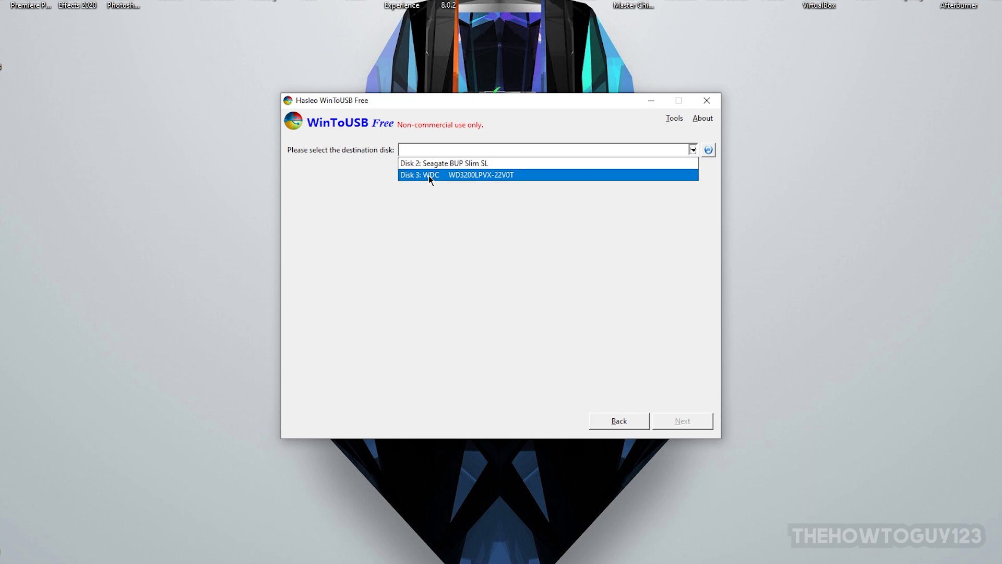
left_click(456, 175)
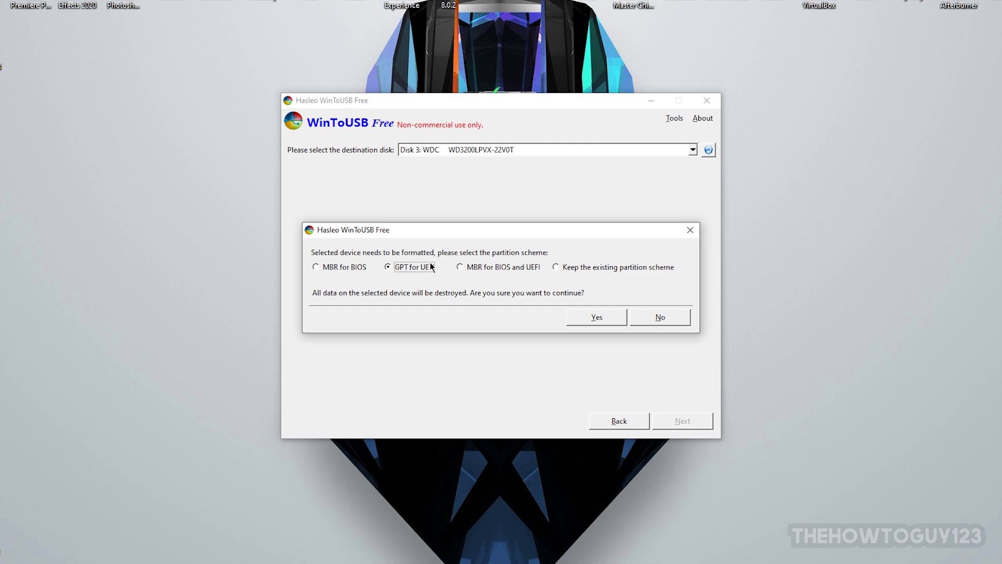
left_click(327, 268)
left_click(401, 268)
left_click(590, 315)
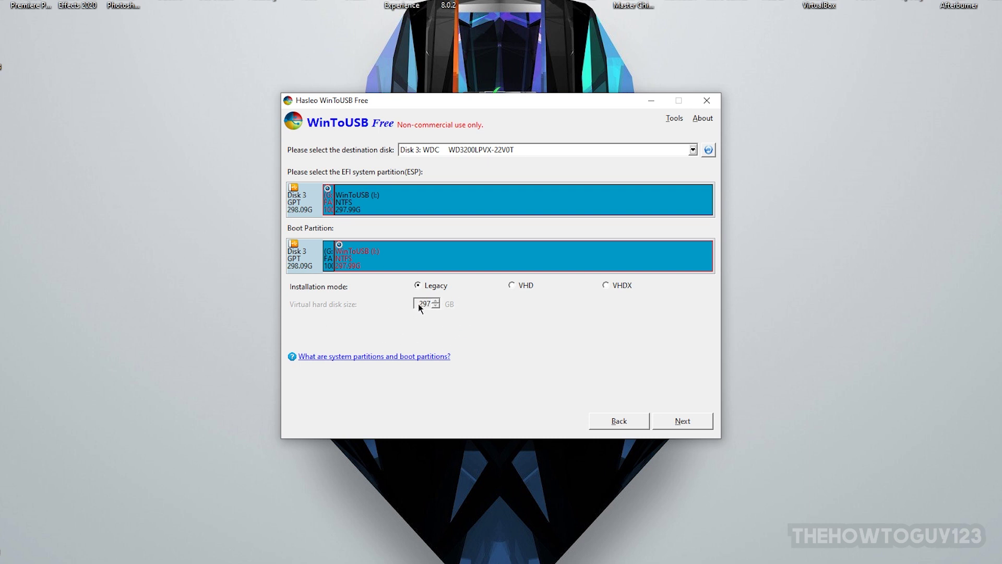
- Install Windows to the destination disk in Legacy installation mode, and quit WinToUSB when the installation is complete
left_click(694, 420)
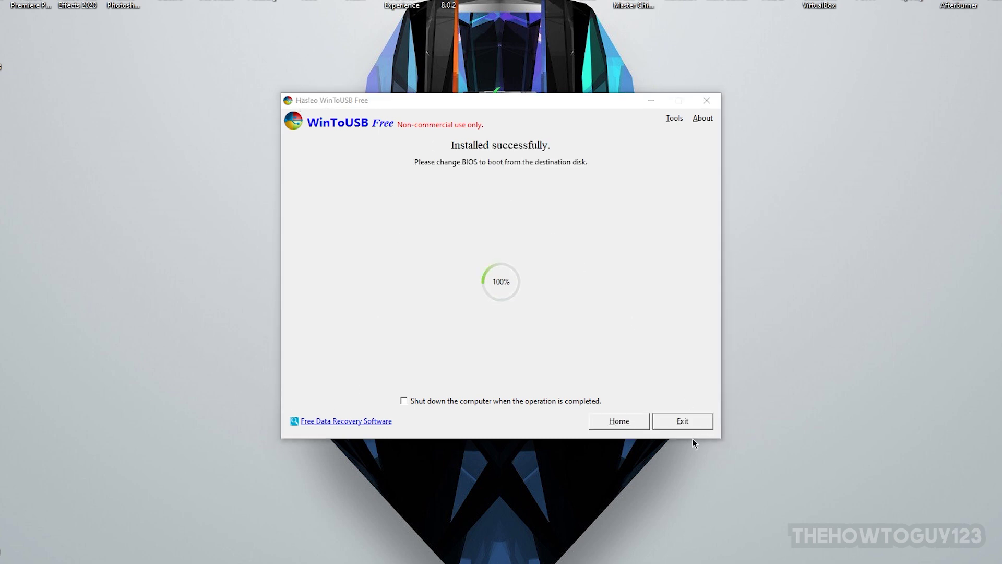
left_click(671, 424)
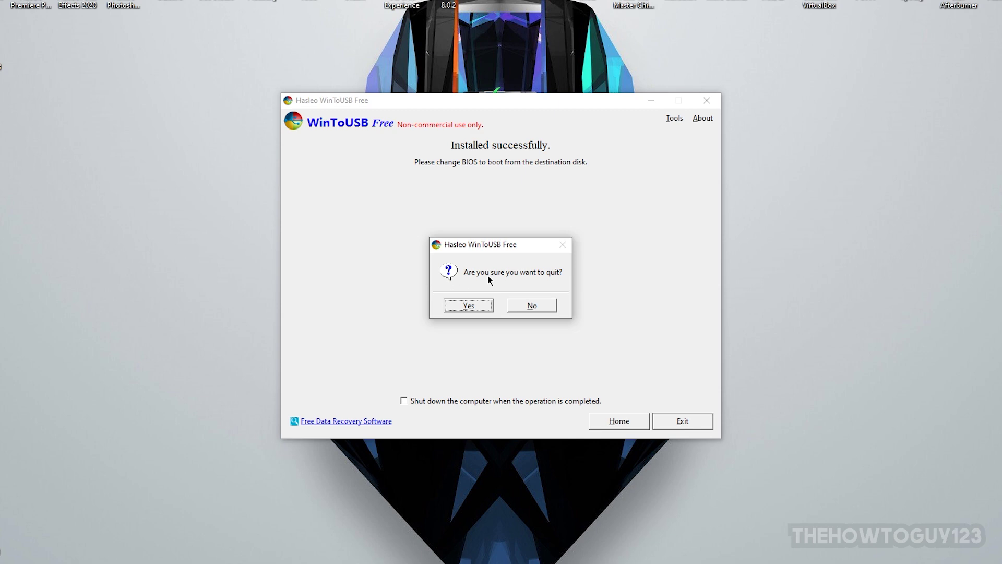
left_click(478, 304)
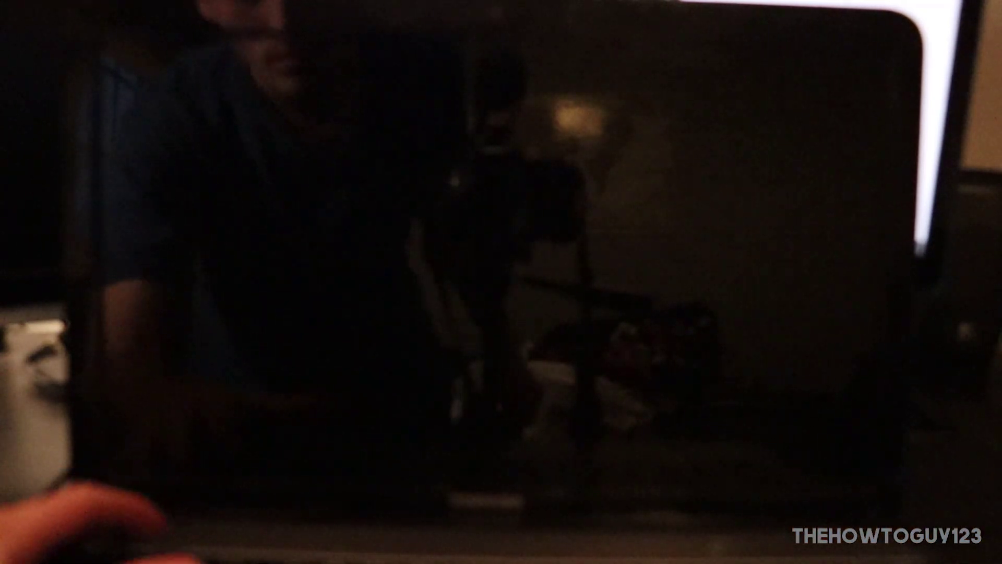
- Enter the InsydeH2O Setup Utility on the target computer and bring up its boot priority list
key("F2")
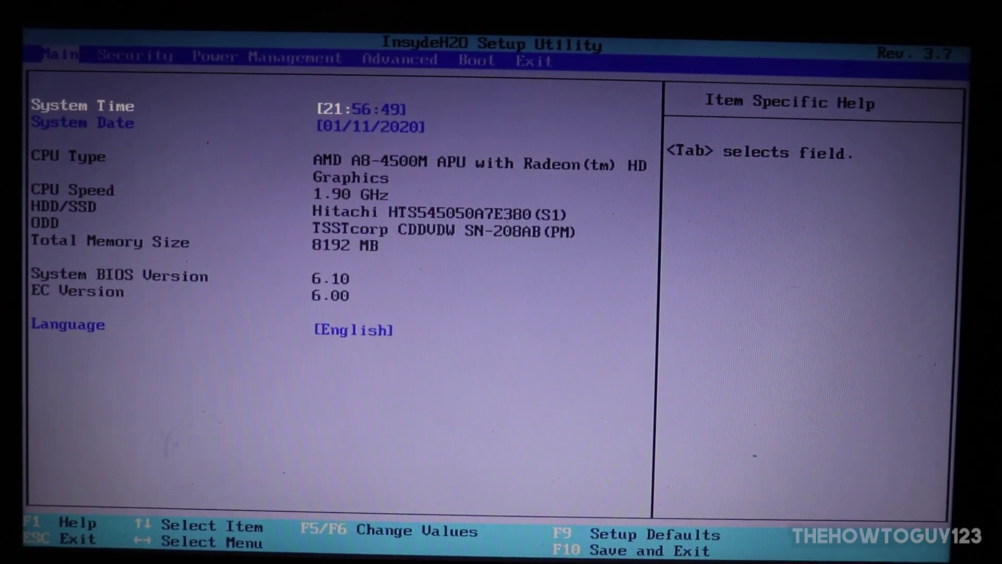
key("Right")
key("Right")
key("Right")
key("Right")
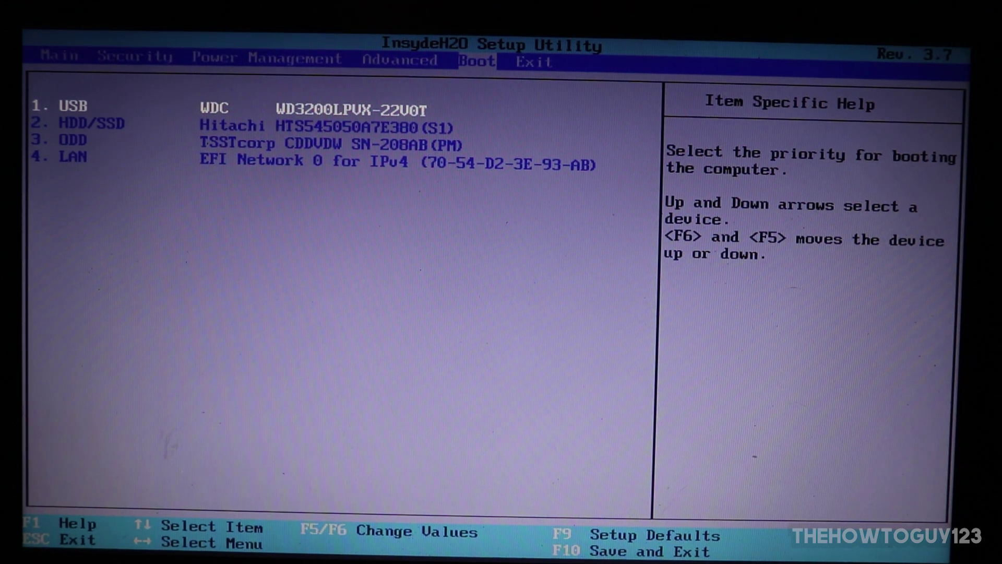
- Move the USB WDC drive down to third place in the boot priority list
key("F5")
key("F5")
key("F5")
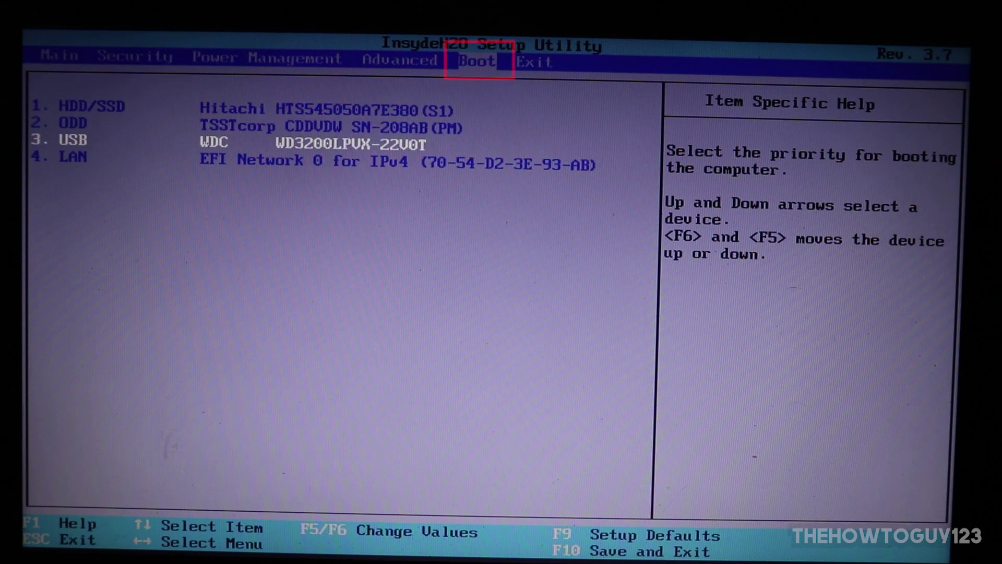
- Put the USB WDC drive first in the boot priority list, and exit the setup utility saving the changes
key("F6")
key("F6")
key("F6")
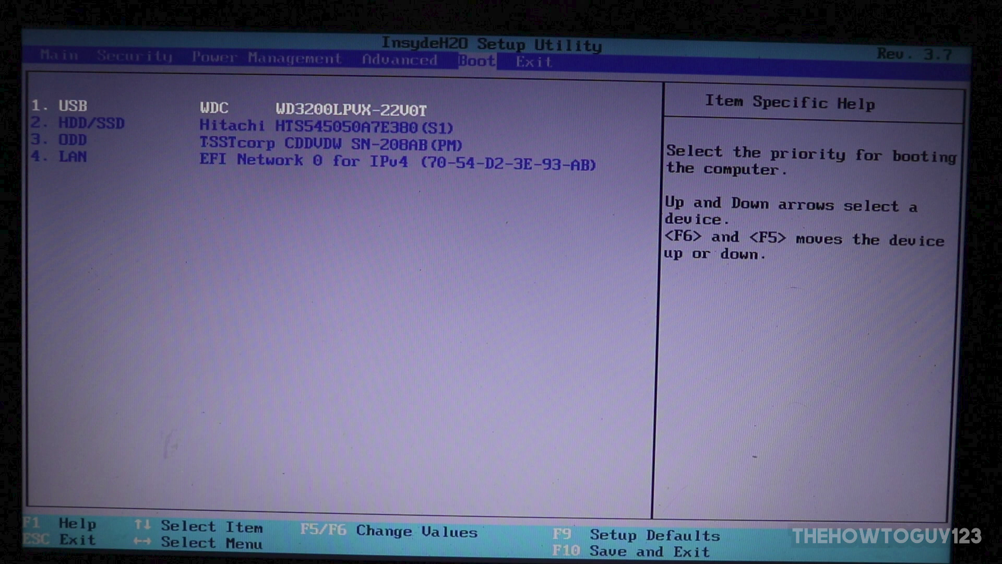
key("Right")
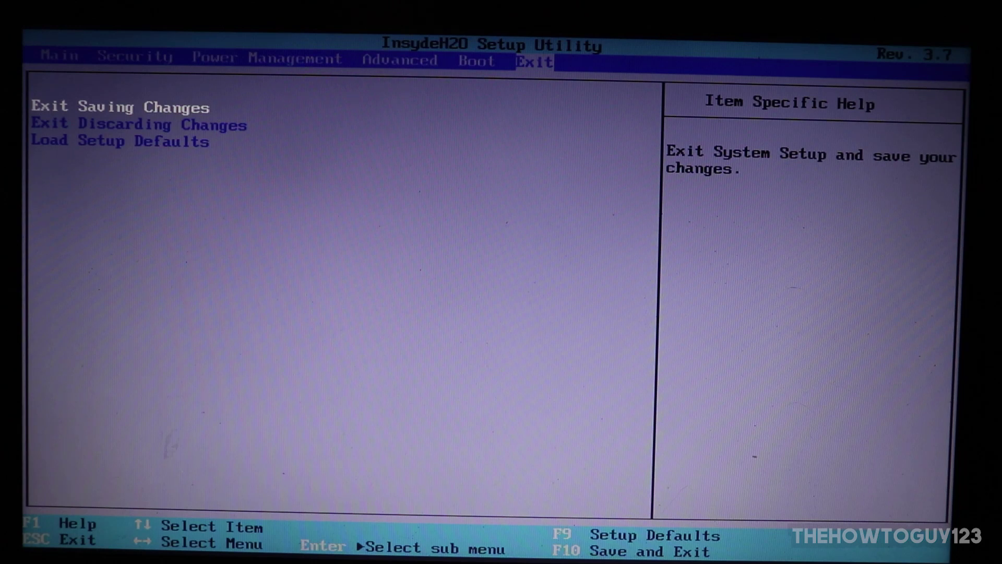
key("Return")
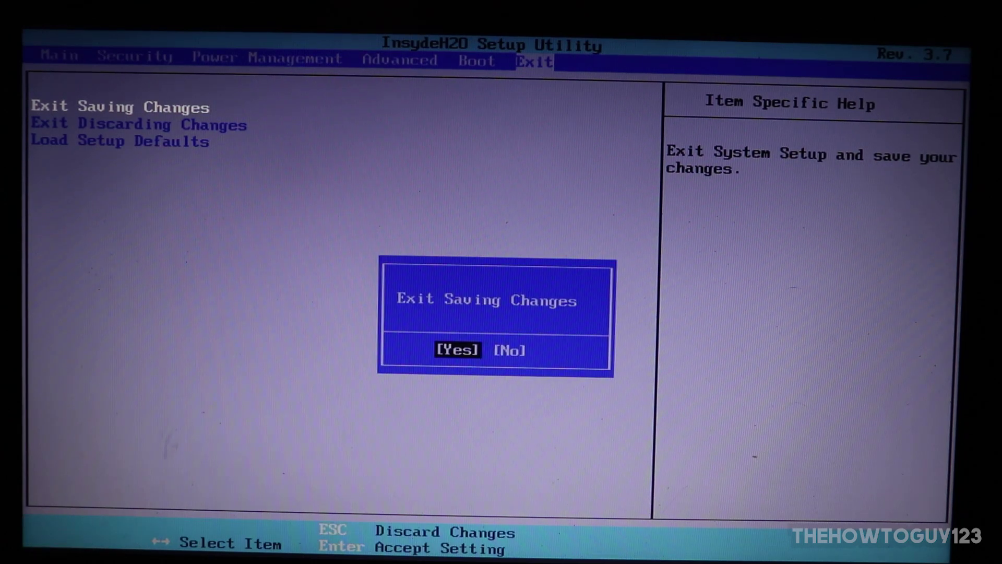
key("Return")
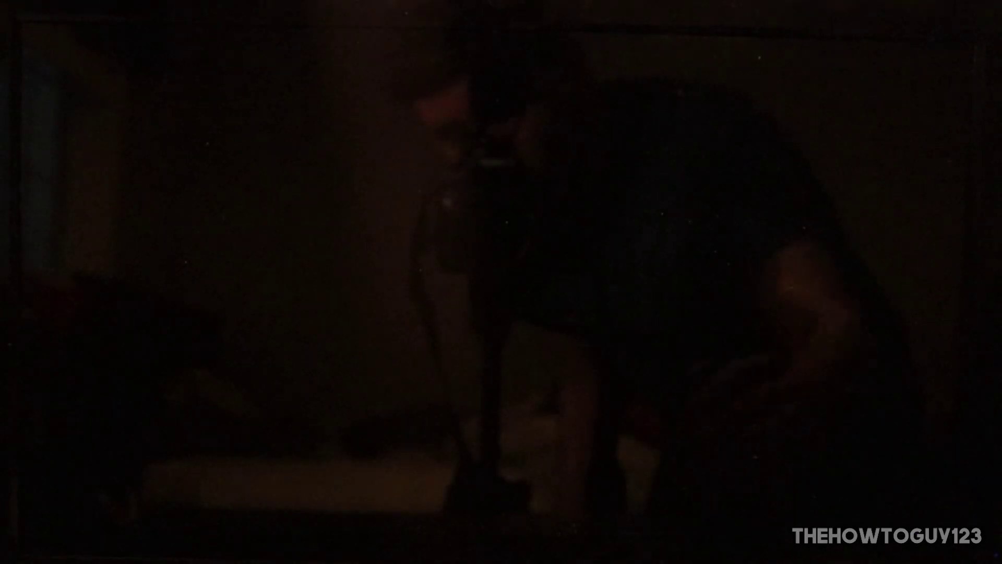